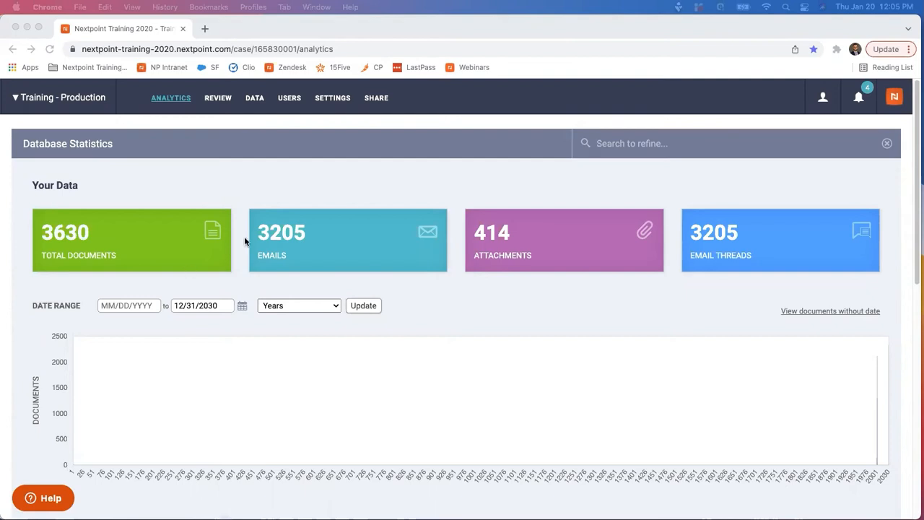
Go to the Review area and display the filters for narrowing down the discovery documents.
{"action": "left_click", "coordinate": [316, 195]}
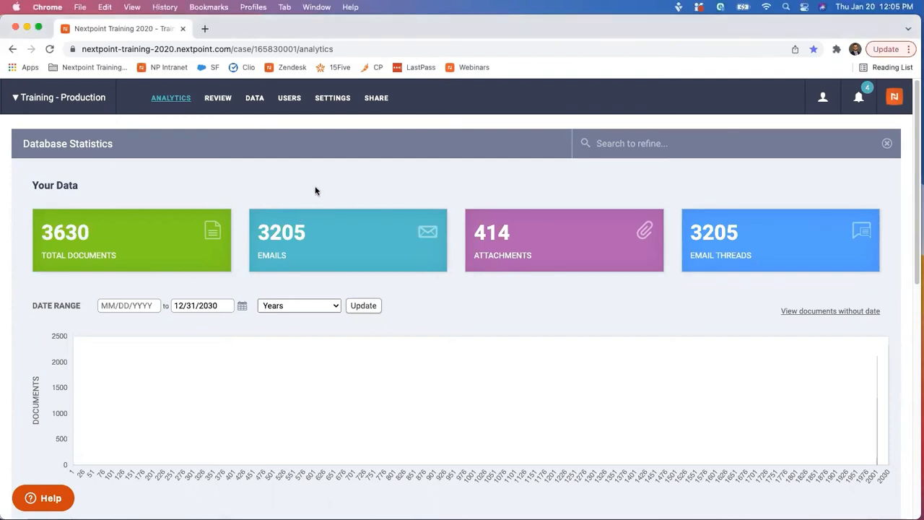
{"action": "left_click", "coordinate": [218, 101]}
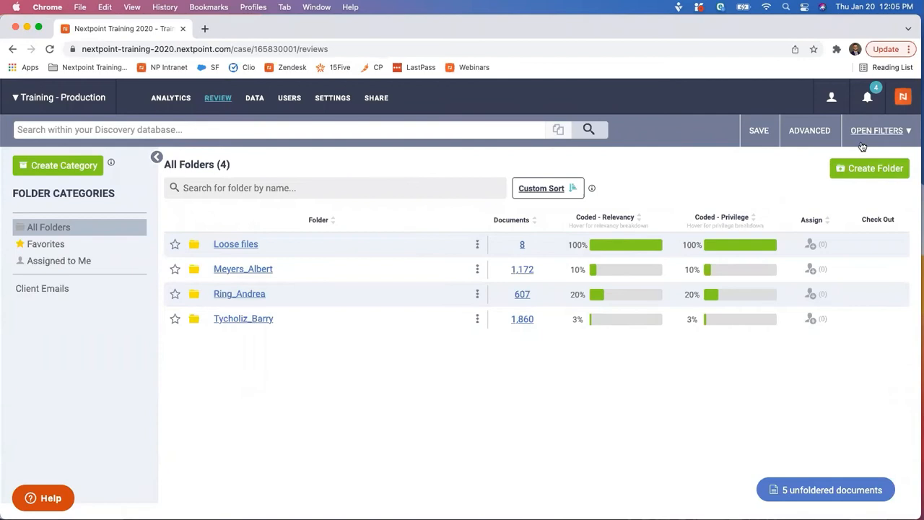
{"action": "left_click", "coordinate": [884, 134]}
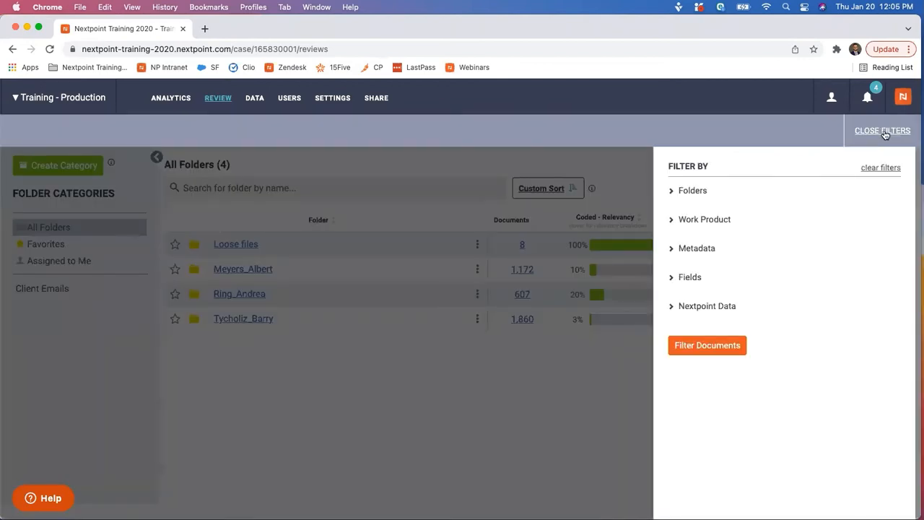
{"action": "left_click", "coordinate": [884, 132]}
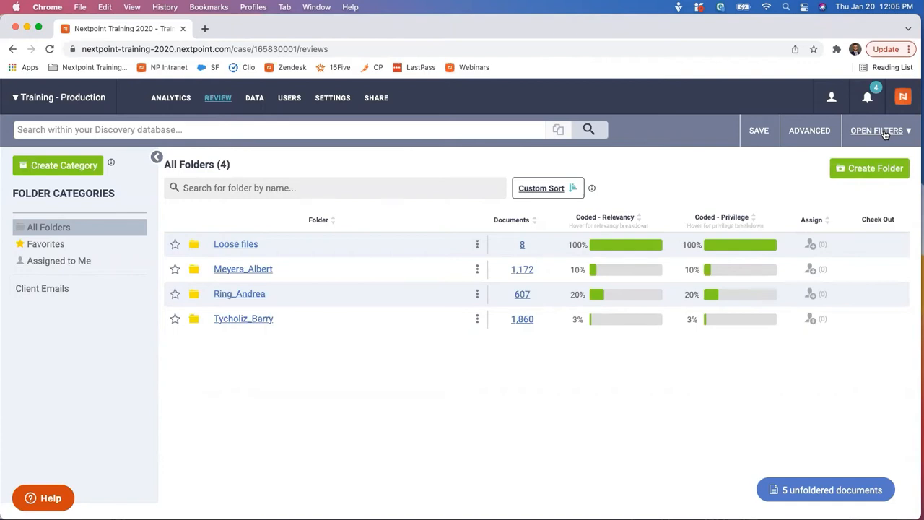
{"action": "left_click", "coordinate": [885, 136]}
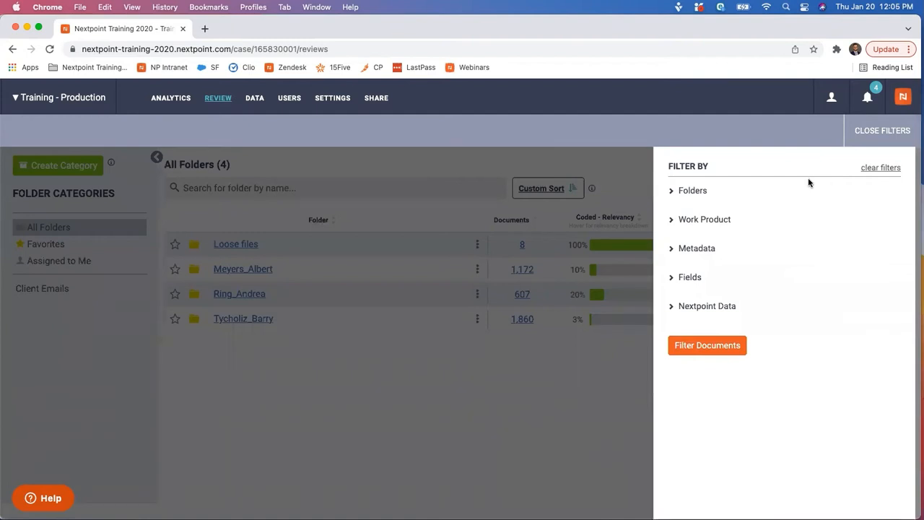
Filter the documents by work product with Relevancy set to Responsive and Privilege set to Not Privileged.
{"action": "left_click", "coordinate": [718, 221]}
{"action": "left_click", "coordinate": [742, 252]}
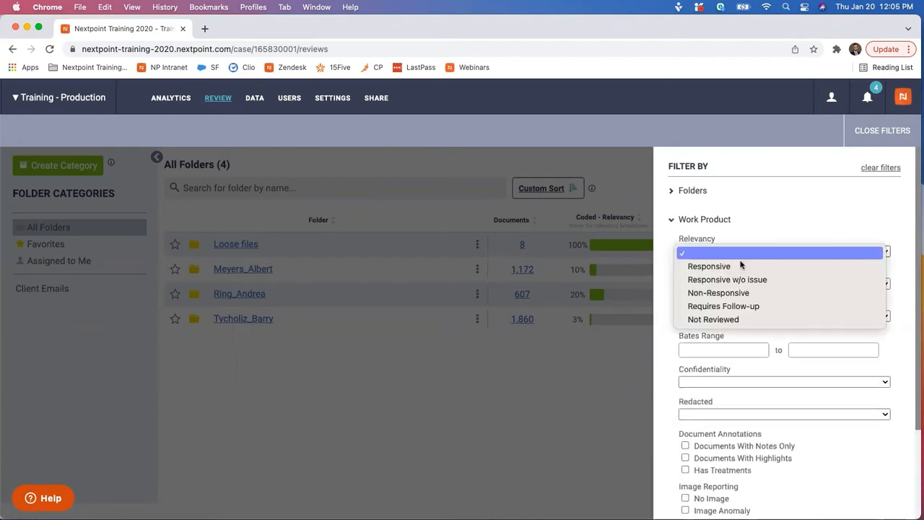
{"action": "key", "text": "Escape"}
{"action": "left_click", "coordinate": [740, 270]}
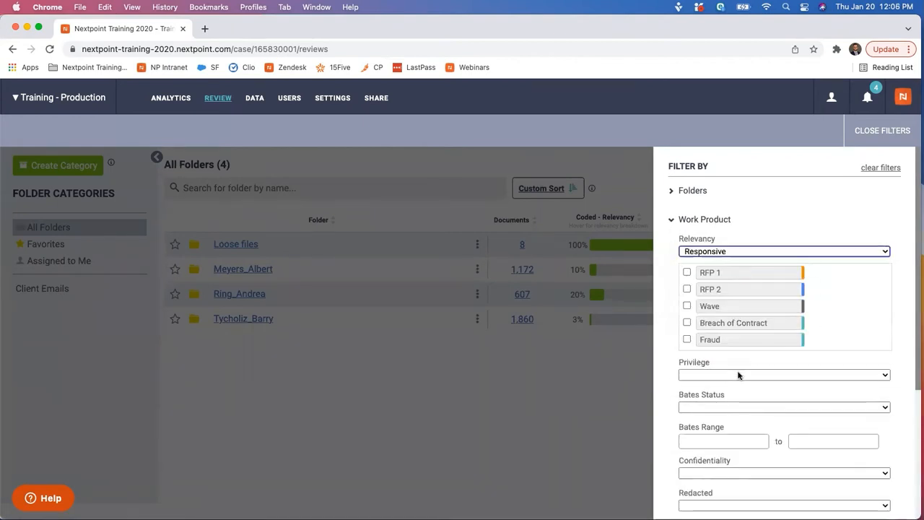
{"action": "left_click", "coordinate": [739, 374]}
{"action": "left_click", "coordinate": [732, 404]}
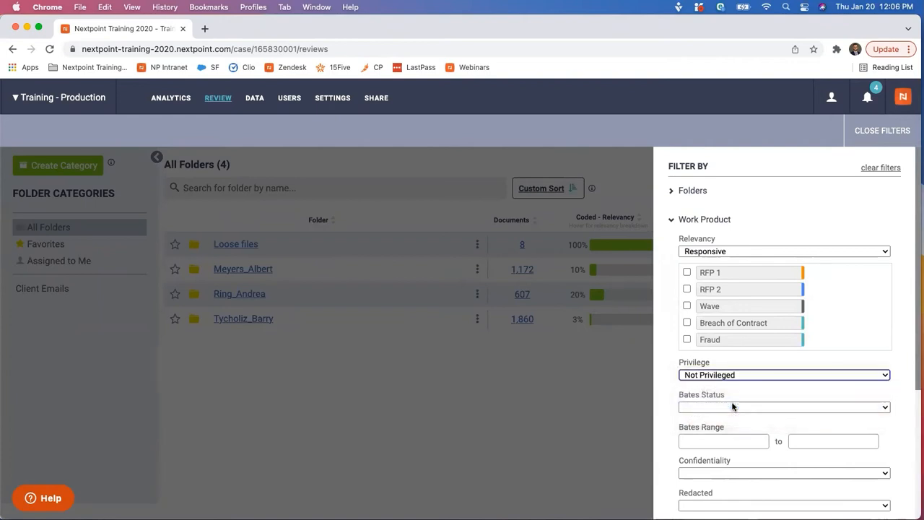
{"action": "scroll", "coordinate": [722, 448], "scroll_direction": "down", "scroll_amount": 5}
{"action": "left_click", "coordinate": [707, 482]}
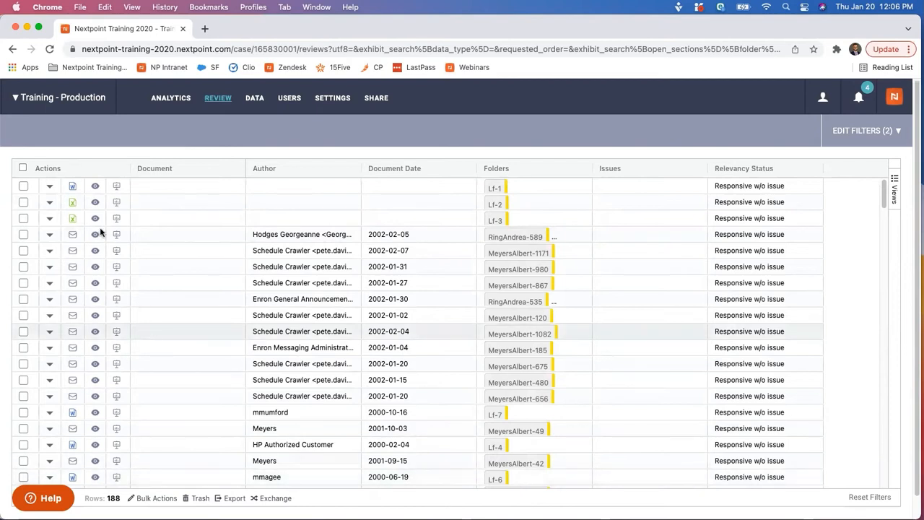
Select all filtered documents and create a new folder named Prod 1.20.22 as their target in a bulk update.
{"action": "left_click", "coordinate": [23, 168]}
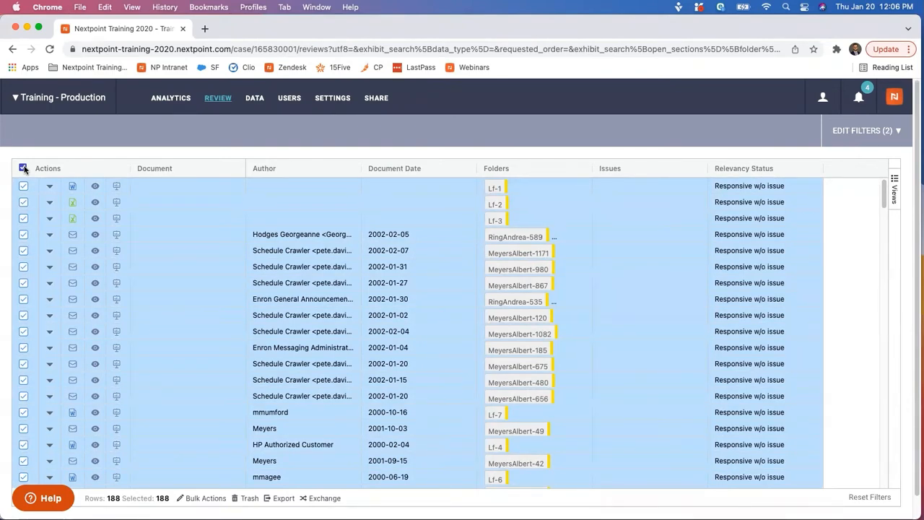
{"action": "left_click", "coordinate": [205, 498]}
{"action": "left_click", "coordinate": [230, 190]}
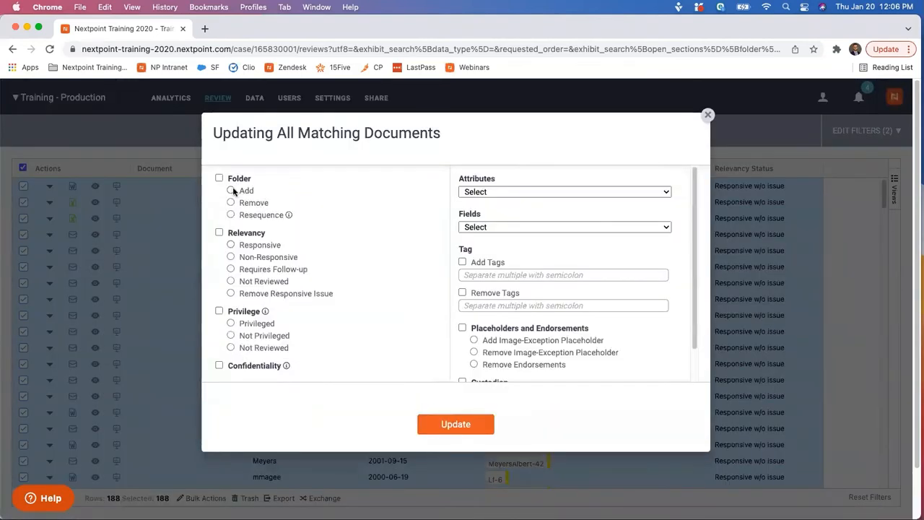
{"action": "left_click", "coordinate": [377, 227]}
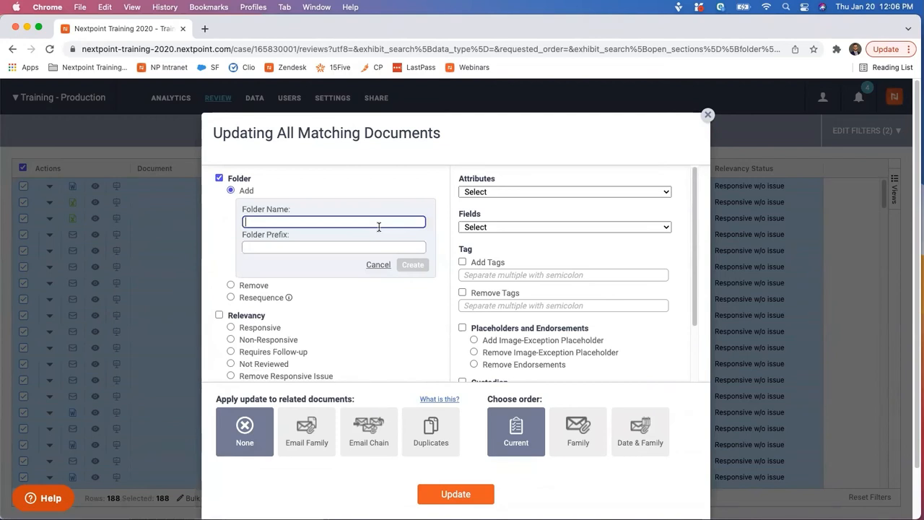
{"action": "type", "text": "Prod"}
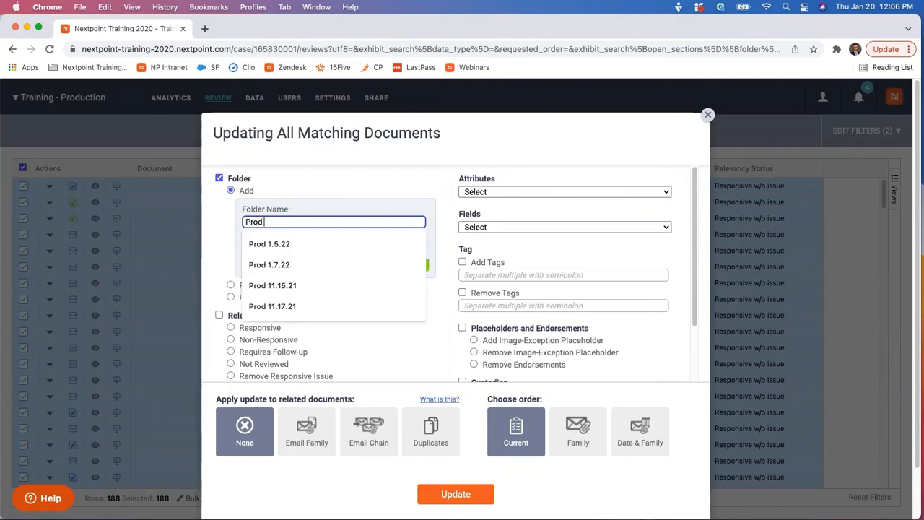
{"action": "type", "text": " 1."}
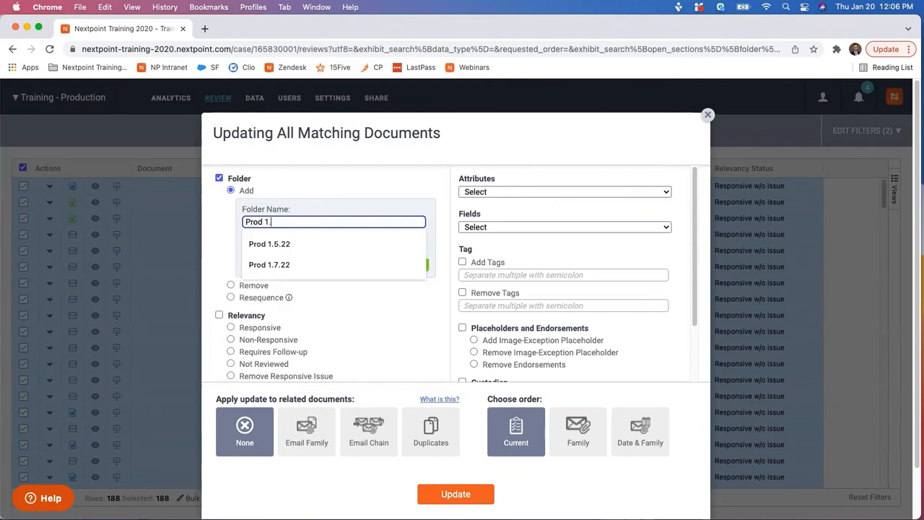
{"action": "type", "text": "20.22"}
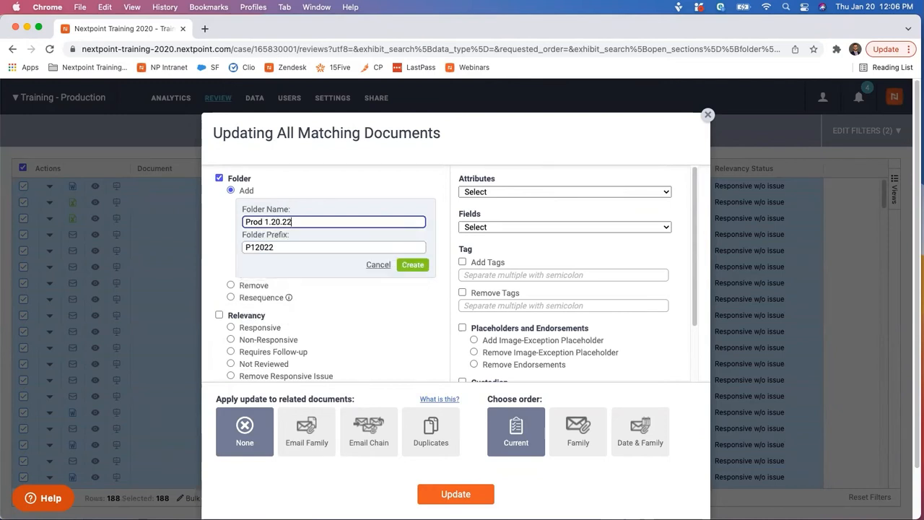
{"action": "left_click", "coordinate": [416, 266]}
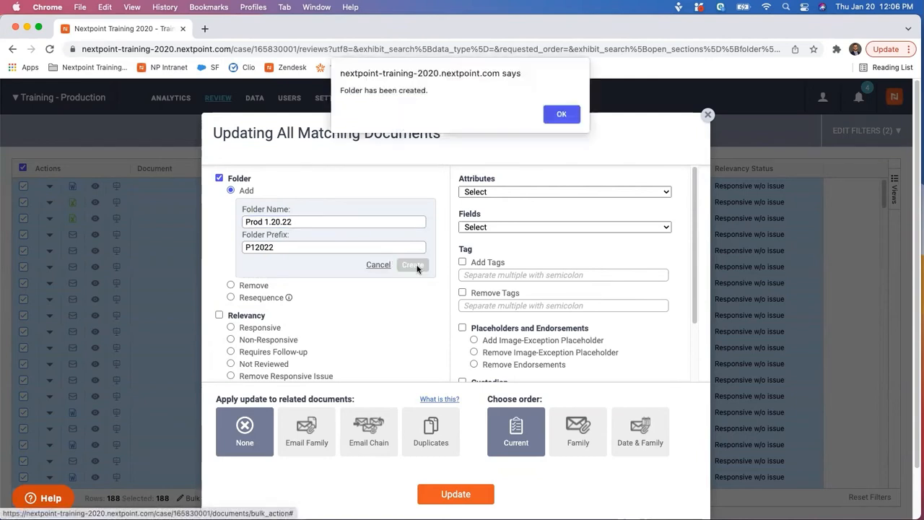
{"action": "left_click", "coordinate": [560, 114]}
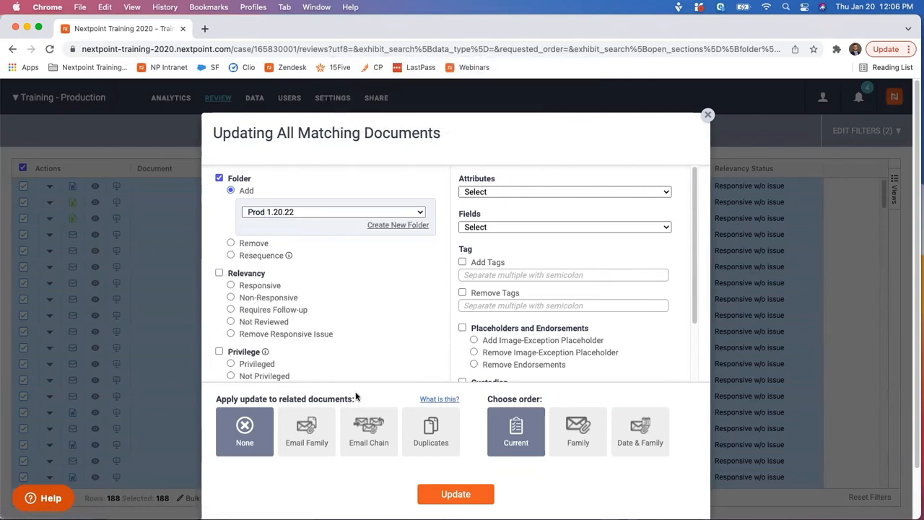
Extend the bulk update to the Email Family, order the documents by Date & Family, and run the update.
{"action": "left_click", "coordinate": [320, 424]}
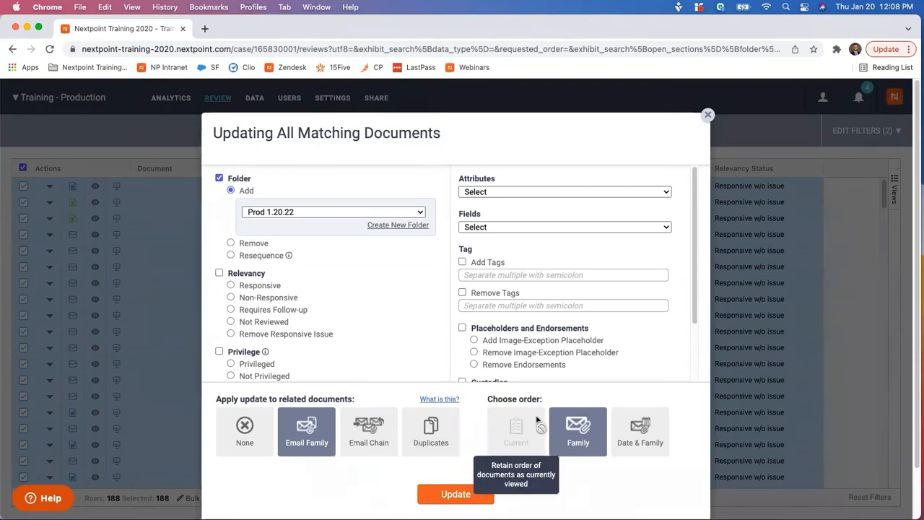
{"action": "left_click", "coordinate": [628, 426]}
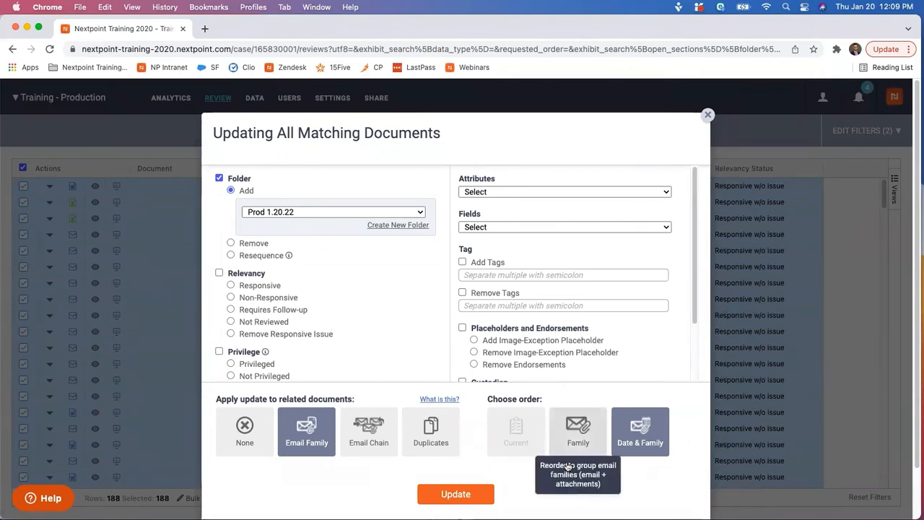
{"action": "left_click", "coordinate": [454, 495]}
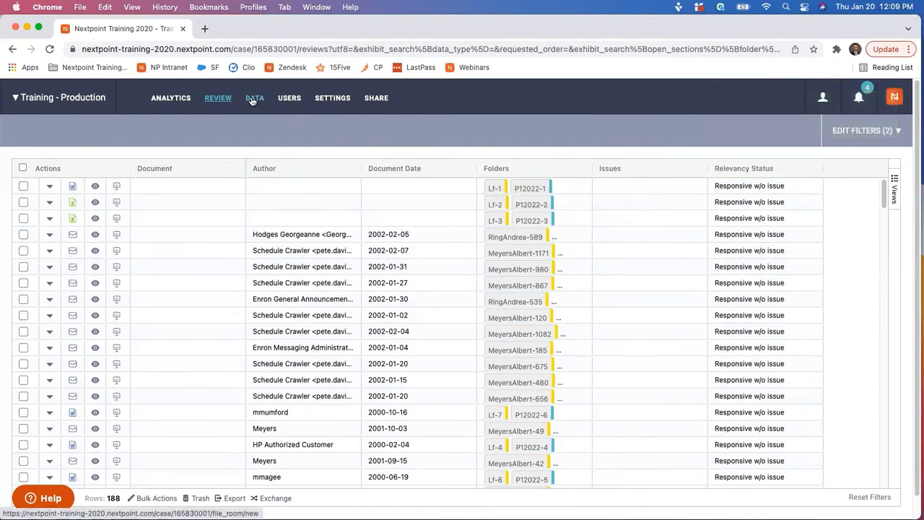
Return to the folder overview, check the Prod 1.20.22 folder's coding breakdown, and list its Non-Responsive documents.
{"action": "left_click", "coordinate": [226, 98]}
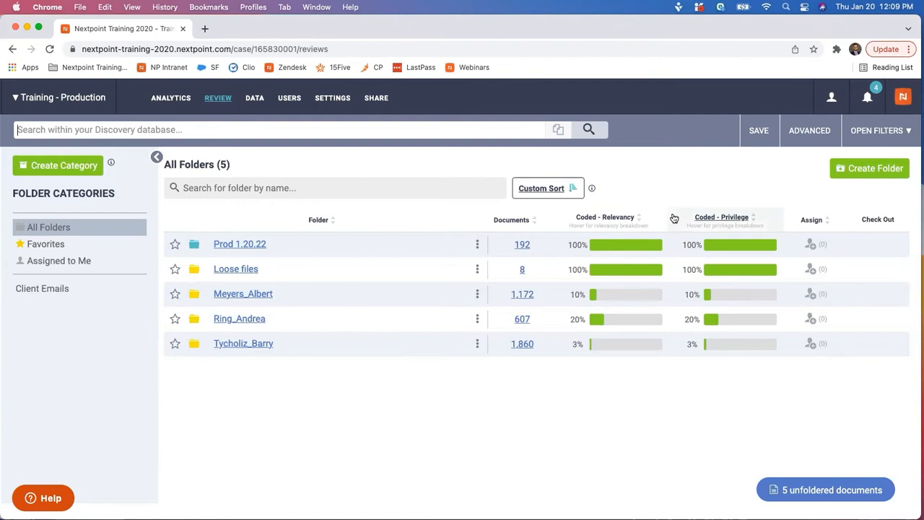
{"action": "mouse_move", "coordinate": [644, 244]}
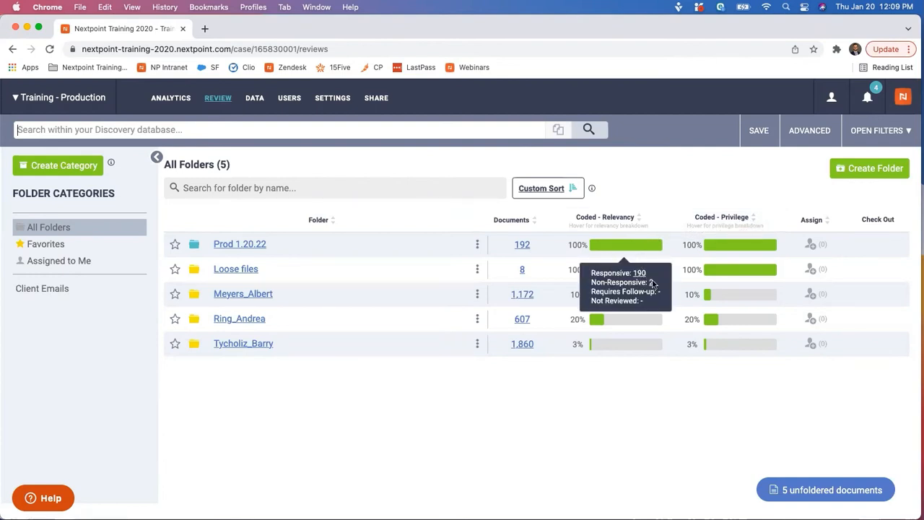
{"action": "mouse_move", "coordinate": [721, 243]}
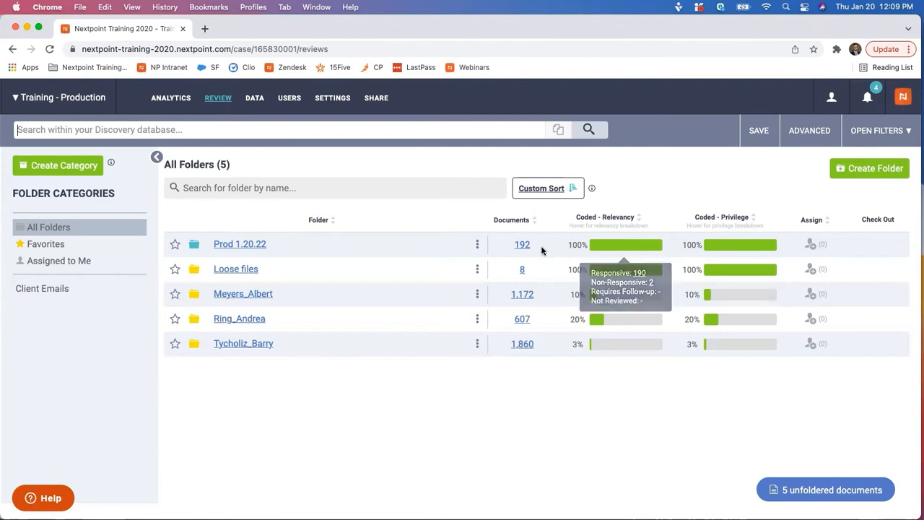
{"action": "left_click", "coordinate": [649, 283]}
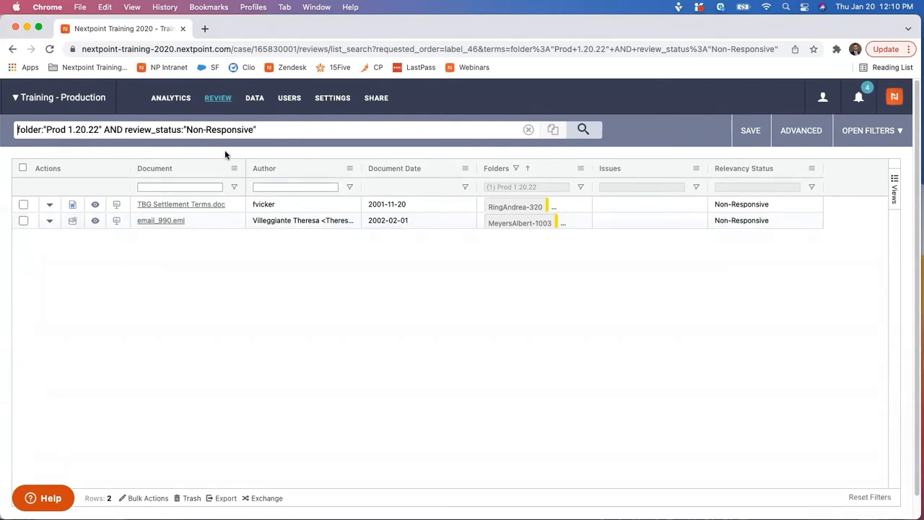
Open TBG Settlement Terms.doc and compare its discovery coding with that of its parent email TBG.
{"action": "left_click", "coordinate": [176, 205]}
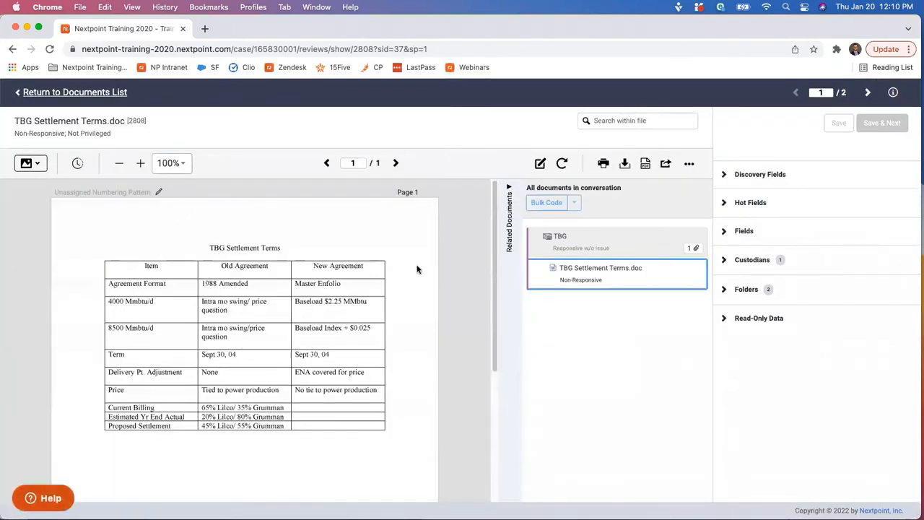
{"action": "left_click", "coordinate": [724, 175]}
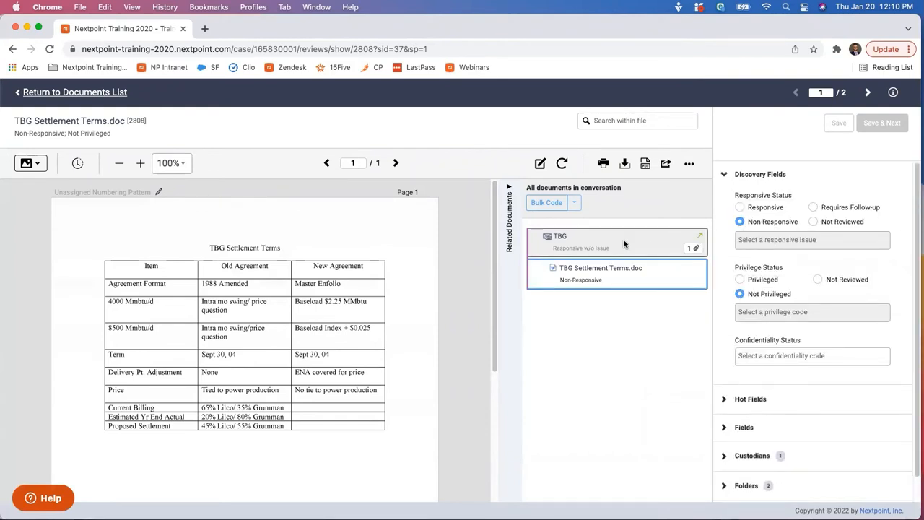
{"action": "left_click", "coordinate": [563, 239]}
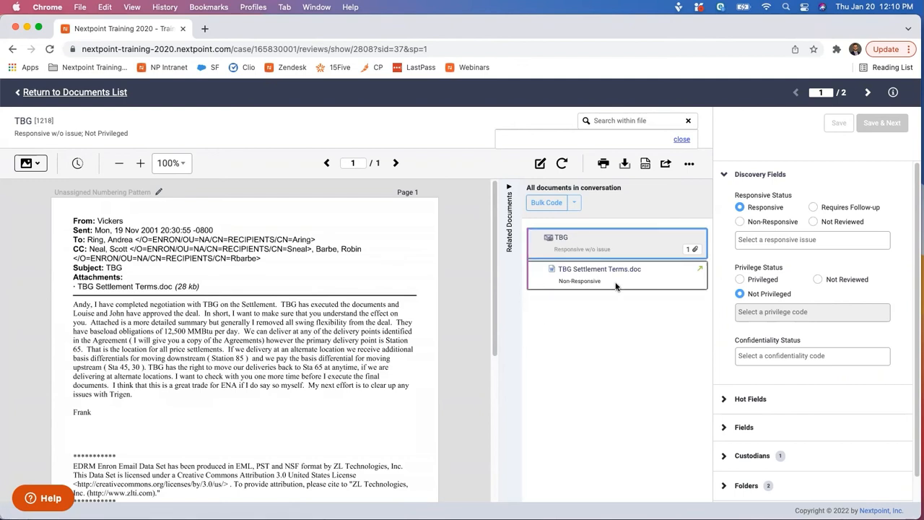
{"action": "left_click", "coordinate": [603, 270]}
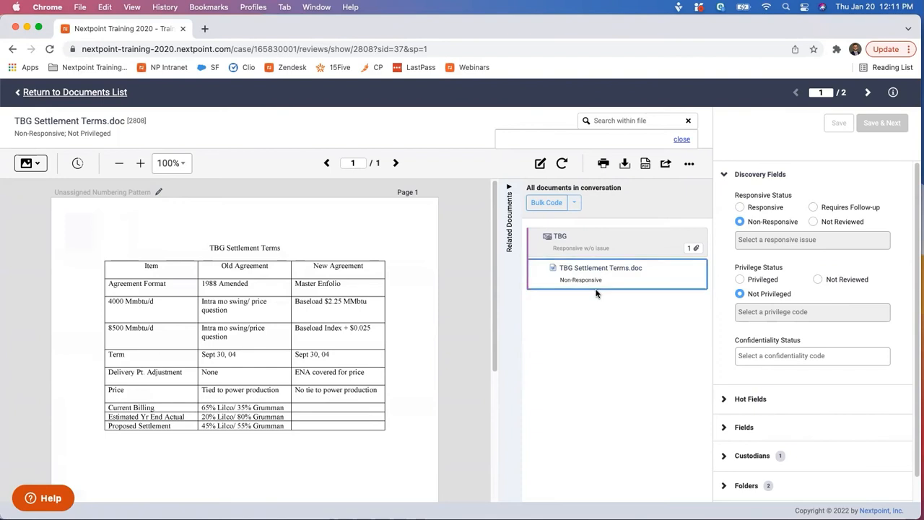
Bulk code the whole TBG email family, including TBG Settlement Terms.doc, as Responsive and save the coding.
{"action": "left_click", "coordinate": [577, 240]}
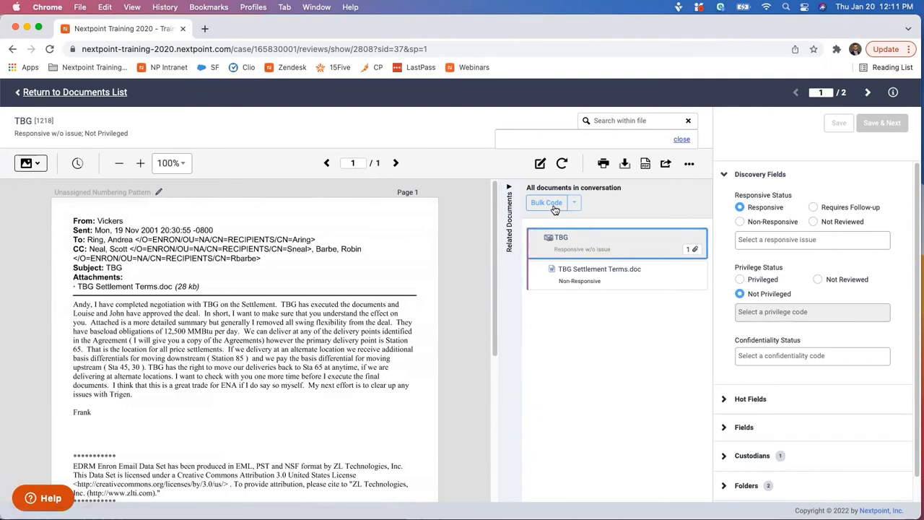
{"action": "left_click", "coordinate": [553, 208]}
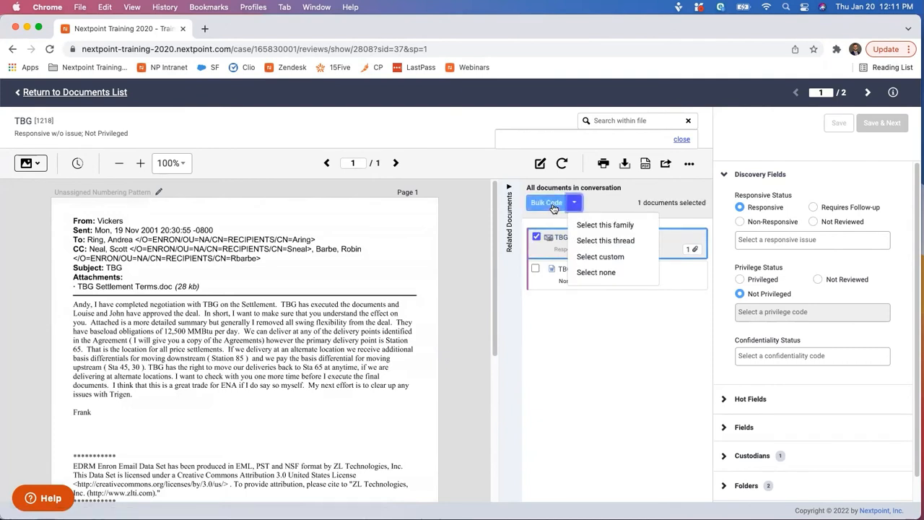
{"action": "left_click", "coordinate": [613, 226]}
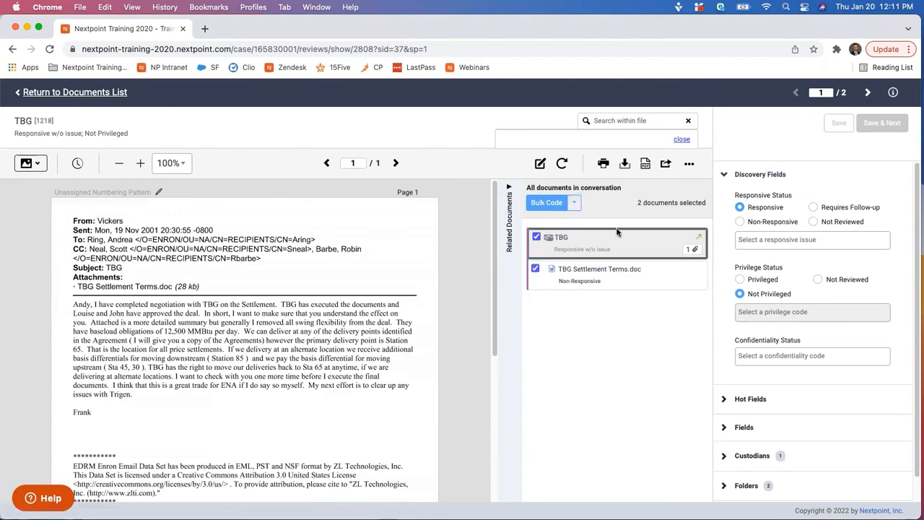
{"action": "left_click", "coordinate": [747, 236]}
{"action": "left_click", "coordinate": [742, 222]}
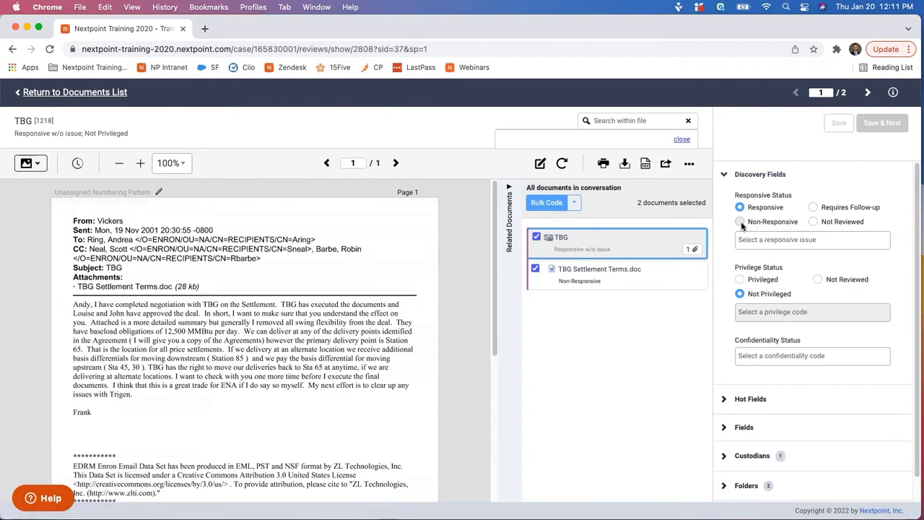
{"action": "left_click", "coordinate": [739, 208]}
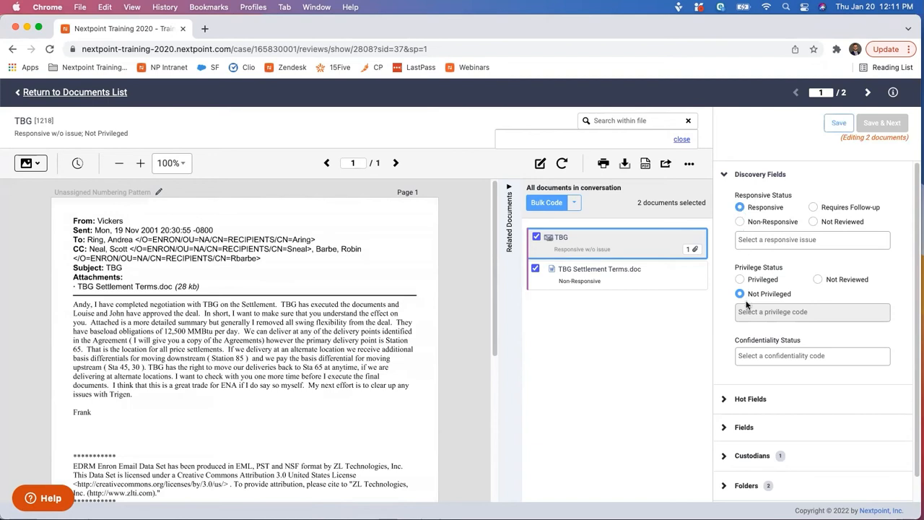
{"action": "left_click", "coordinate": [837, 125]}
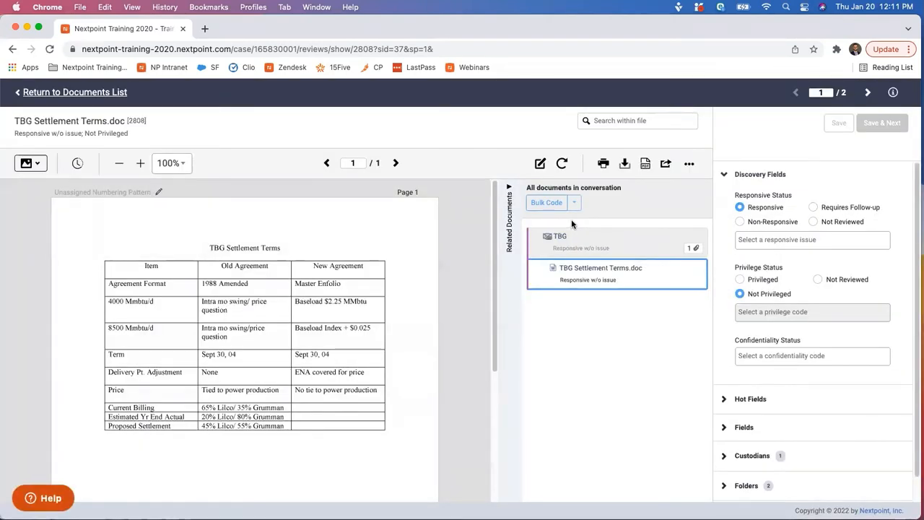
Open email_990.eml and compare its discovery coding with that of its attachments gasdaily.02.01.2002.pdf and powerdaily.02.01.2002.pdf.
{"action": "left_click", "coordinate": [865, 94]}
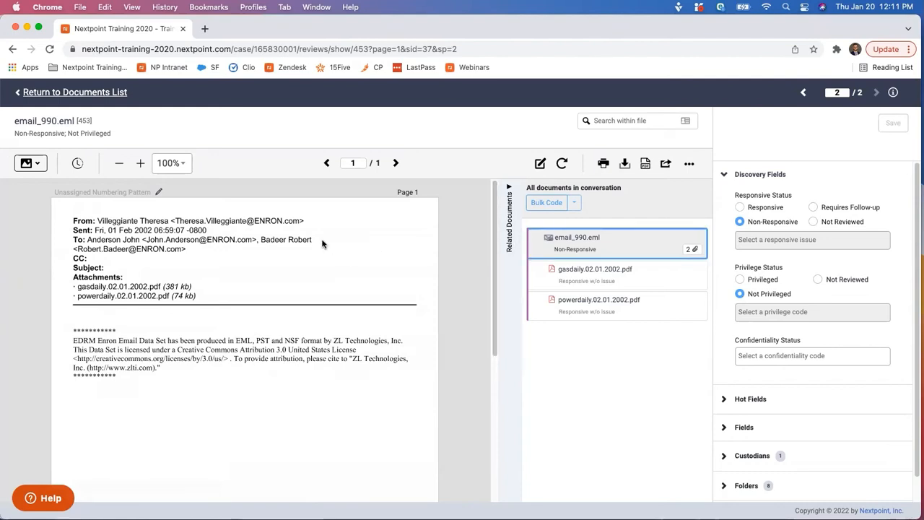
{"action": "left_click", "coordinate": [580, 271]}
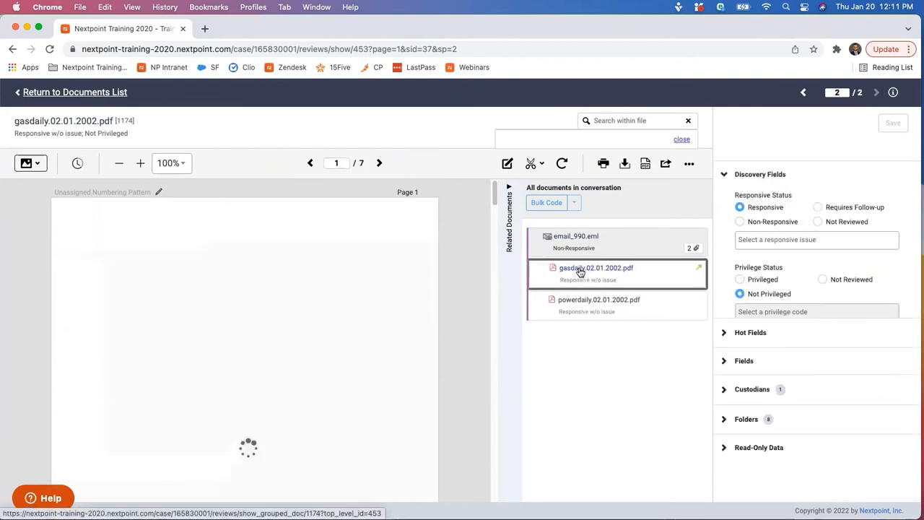
{"action": "left_click", "coordinate": [585, 300]}
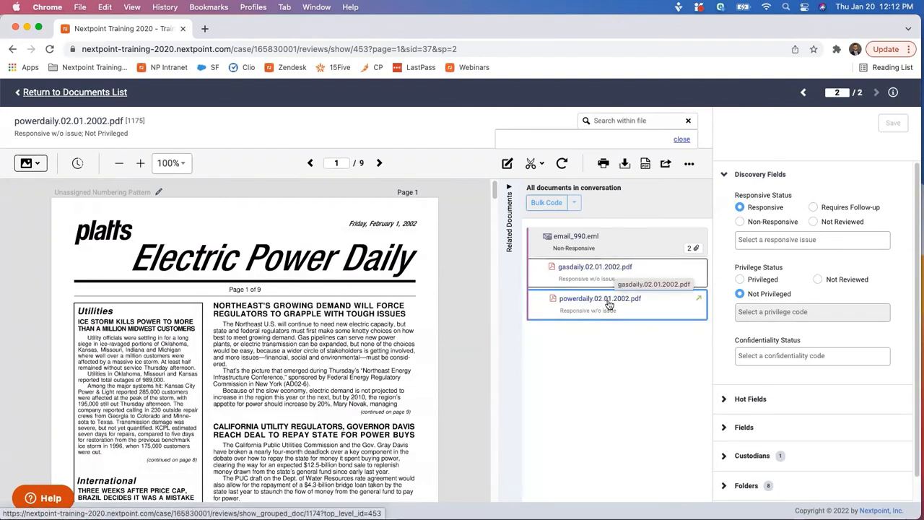
{"action": "left_click", "coordinate": [608, 268]}
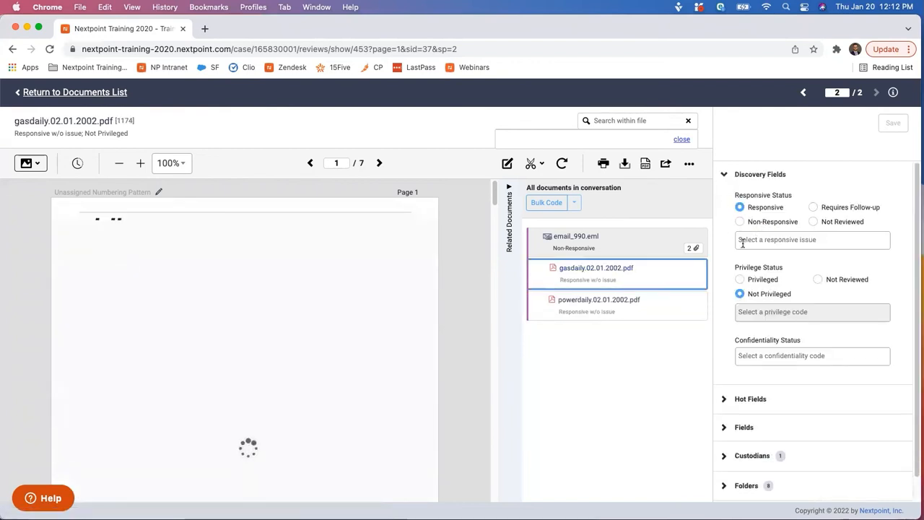
{"action": "left_click", "coordinate": [589, 240]}
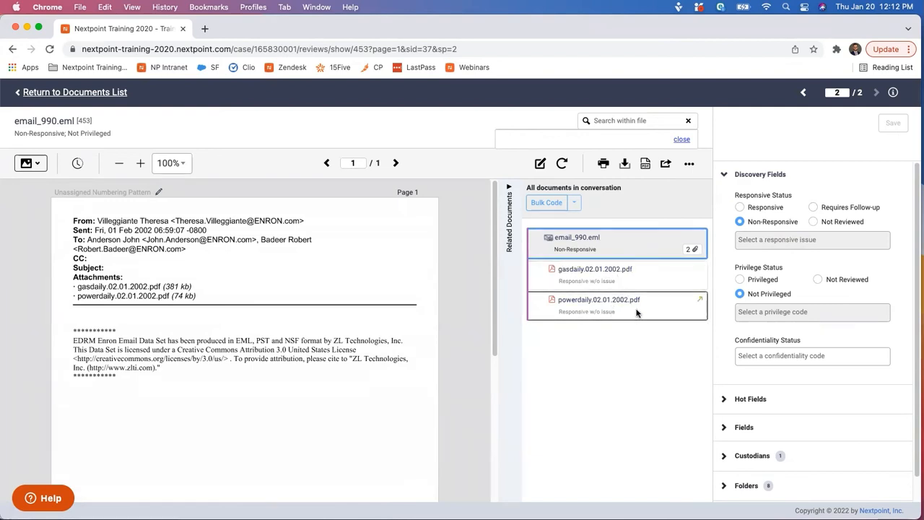
Bulk code the whole email_990.eml family as Non-Responsive and Not Privileged, and save the coding.
{"action": "left_click", "coordinate": [574, 203]}
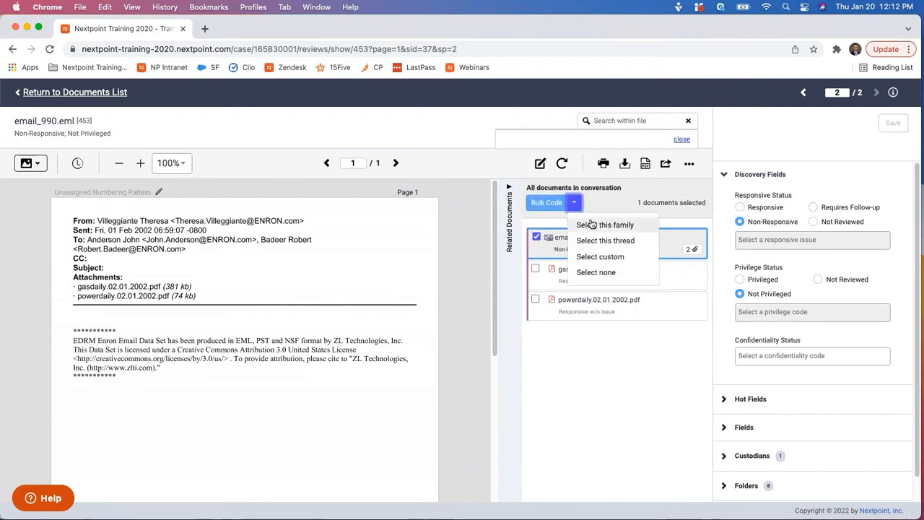
{"action": "left_click", "coordinate": [599, 225]}
{"action": "left_click", "coordinate": [740, 207]}
{"action": "left_click", "coordinate": [740, 222]}
{"action": "left_click", "coordinate": [740, 294]}
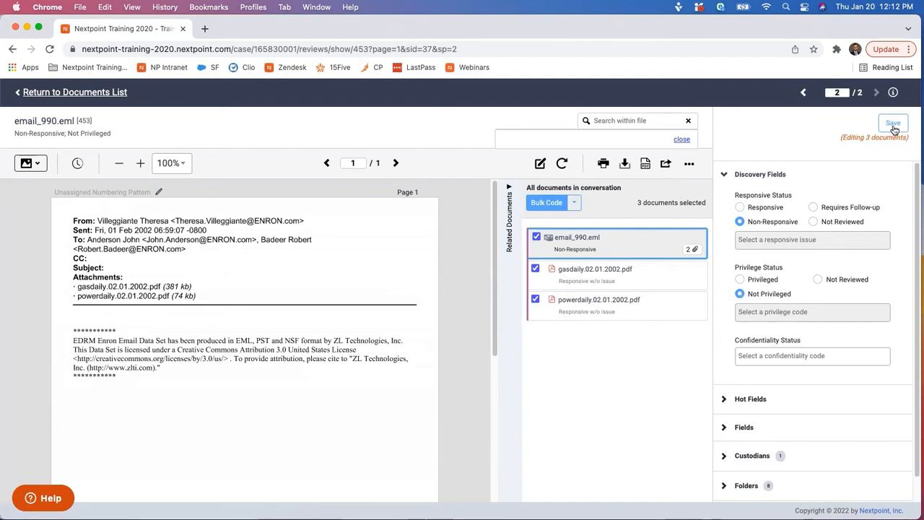
{"action": "left_click", "coordinate": [894, 124]}
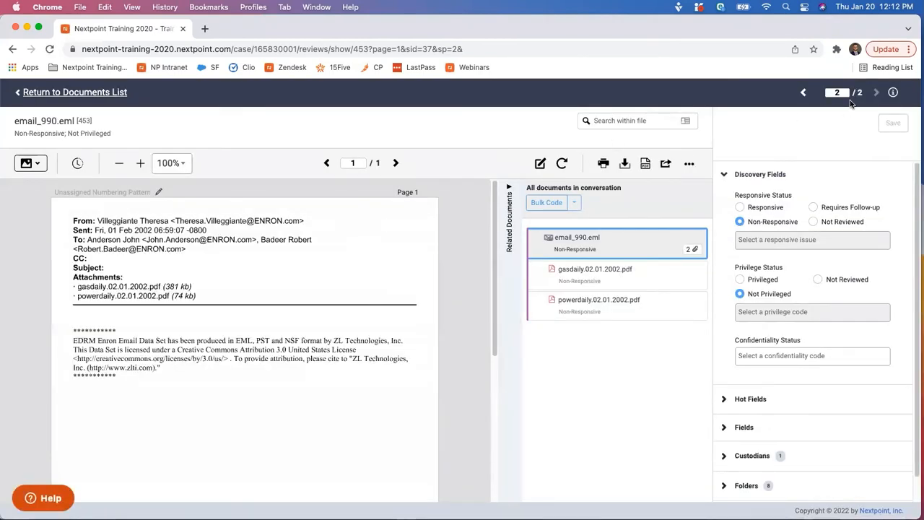
From the documents list, bulk remove email_990.eml and its two PDF attachments from the Prod 1.20.22 folder, applying the update to the Email Family.
{"action": "left_click", "coordinate": [104, 93]}
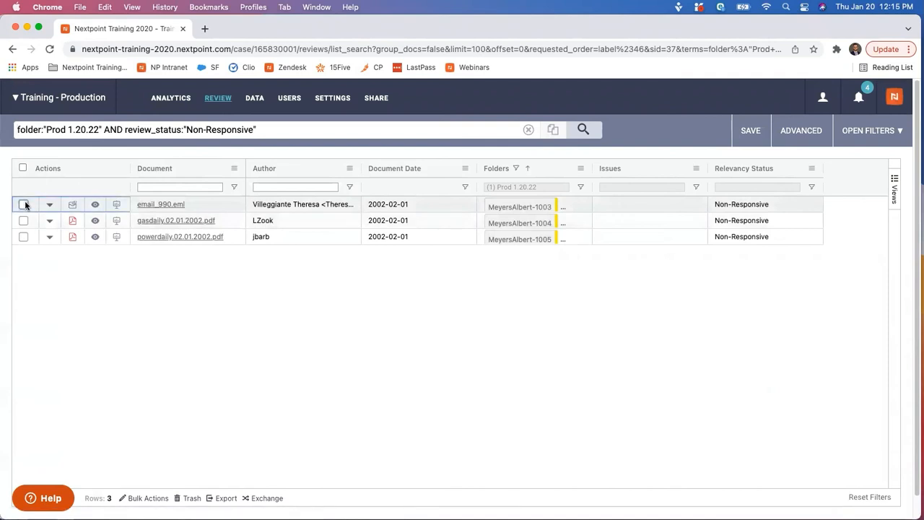
{"action": "left_click", "coordinate": [24, 205]}
{"action": "left_click", "coordinate": [24, 220]}
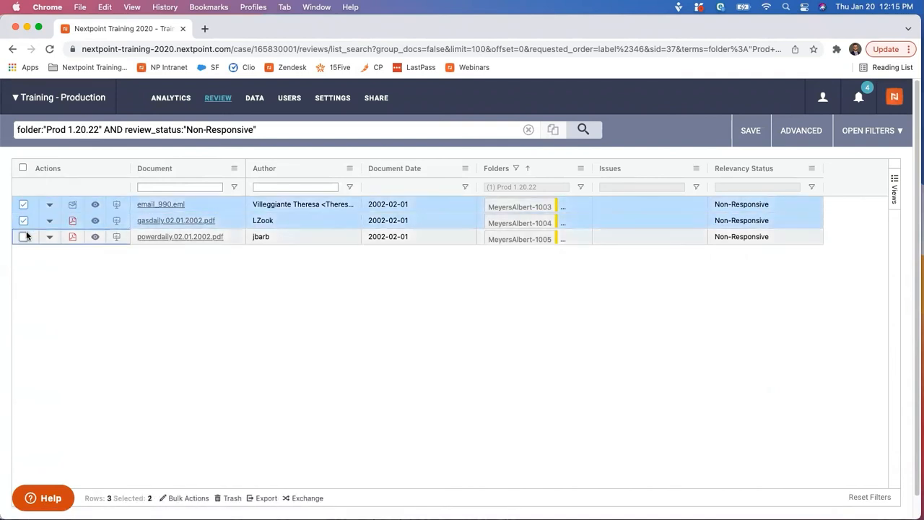
{"action": "left_click", "coordinate": [24, 236]}
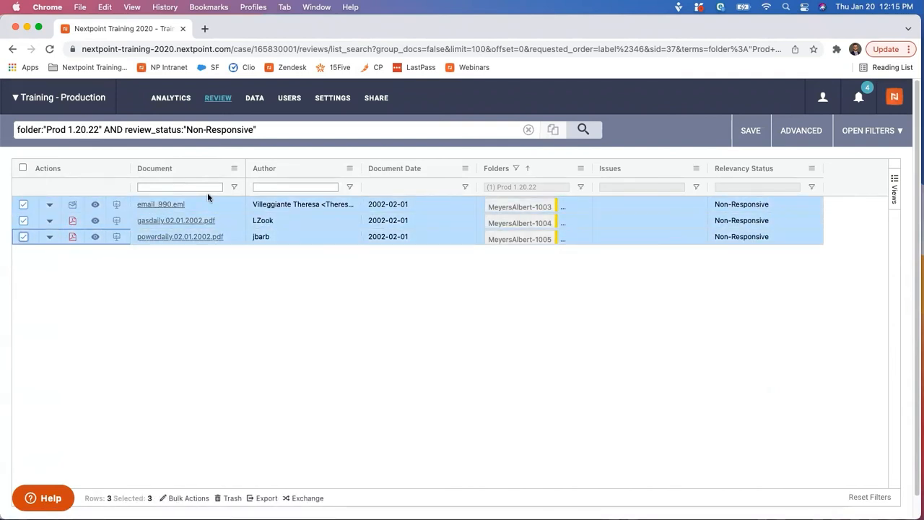
{"action": "left_click", "coordinate": [174, 498]}
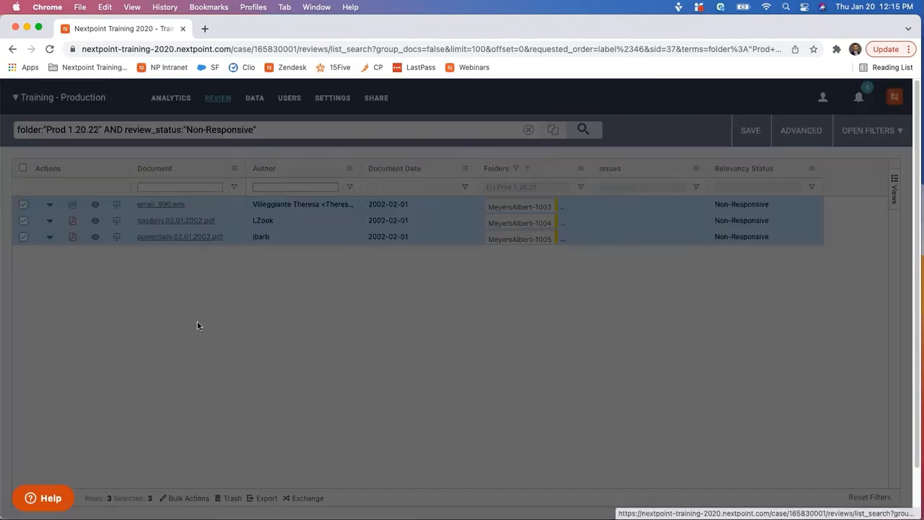
{"action": "left_click", "coordinate": [231, 203]}
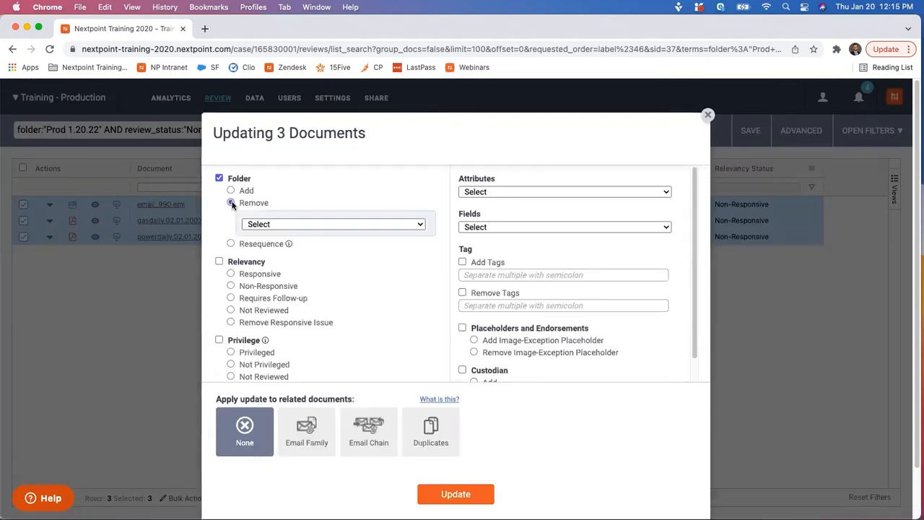
{"action": "left_click", "coordinate": [281, 224]}
{"action": "left_click", "coordinate": [287, 238]}
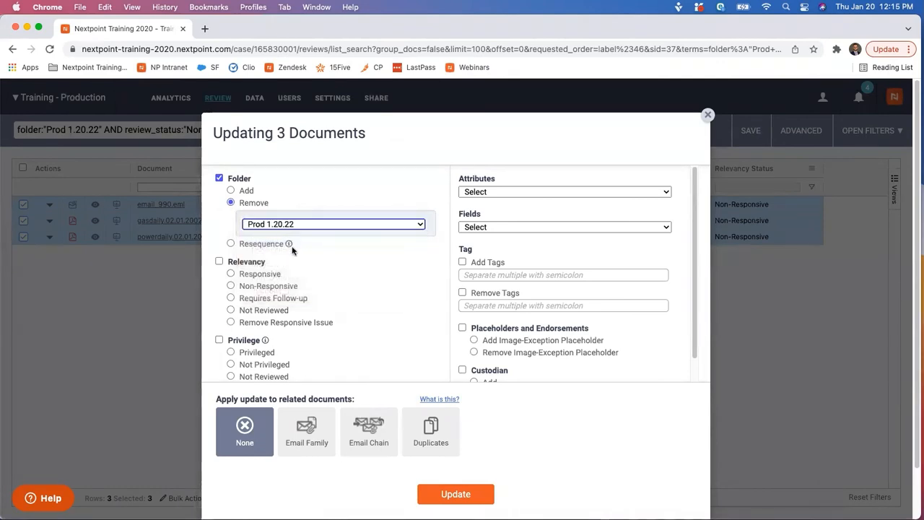
{"action": "left_click", "coordinate": [316, 427]}
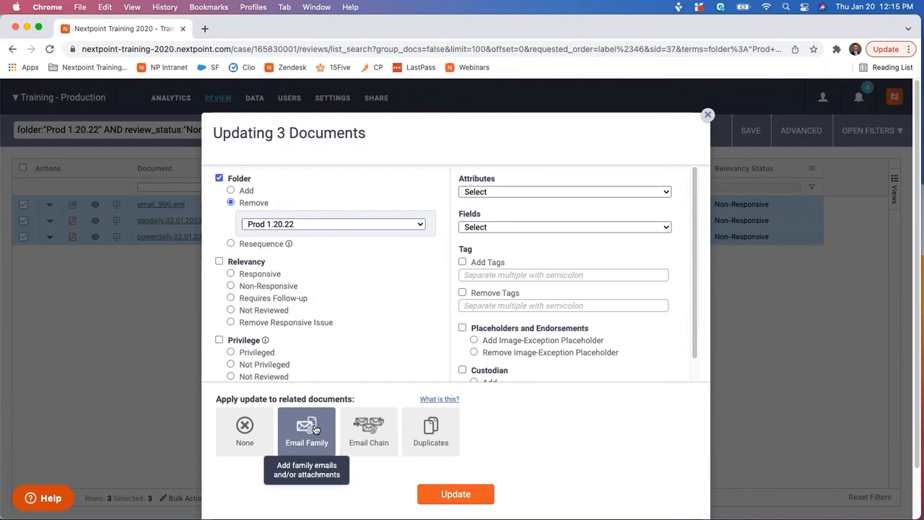
{"action": "left_click", "coordinate": [456, 496]}
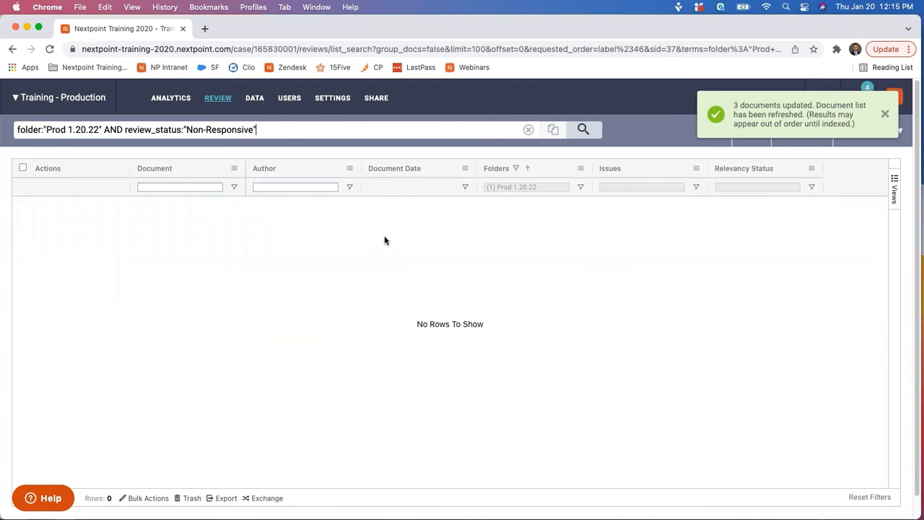
Return to the folder overview, check Prod 1.20.22's relevancy and privilege breakdowns, and list its Privileged documents.
{"action": "left_click", "coordinate": [215, 98]}
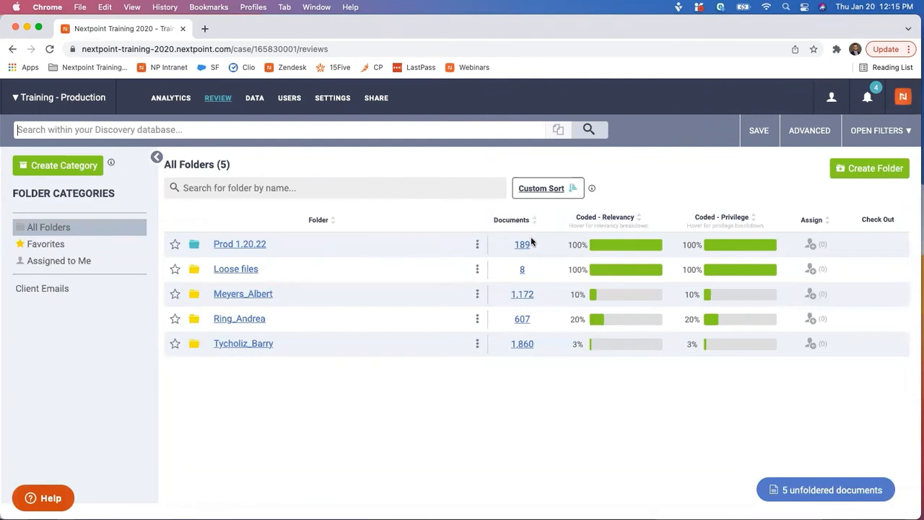
{"action": "mouse_move", "coordinate": [616, 244]}
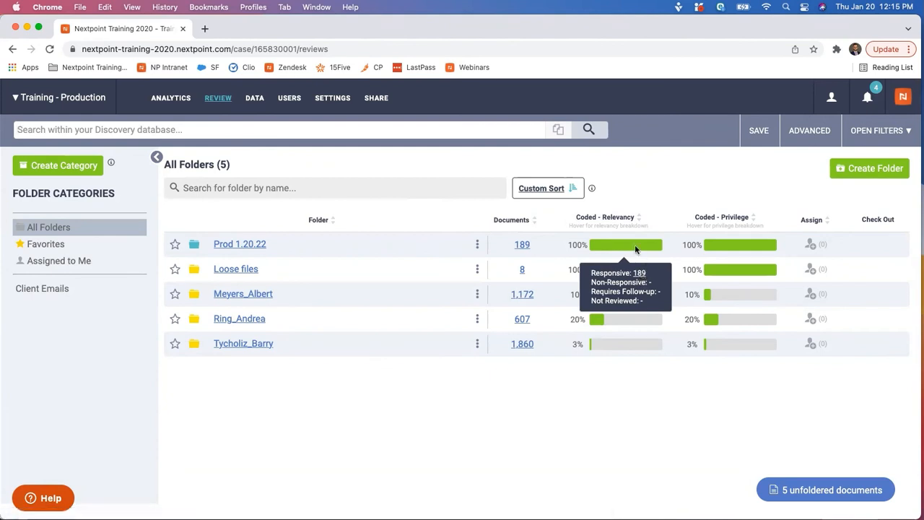
{"action": "mouse_move", "coordinate": [722, 249]}
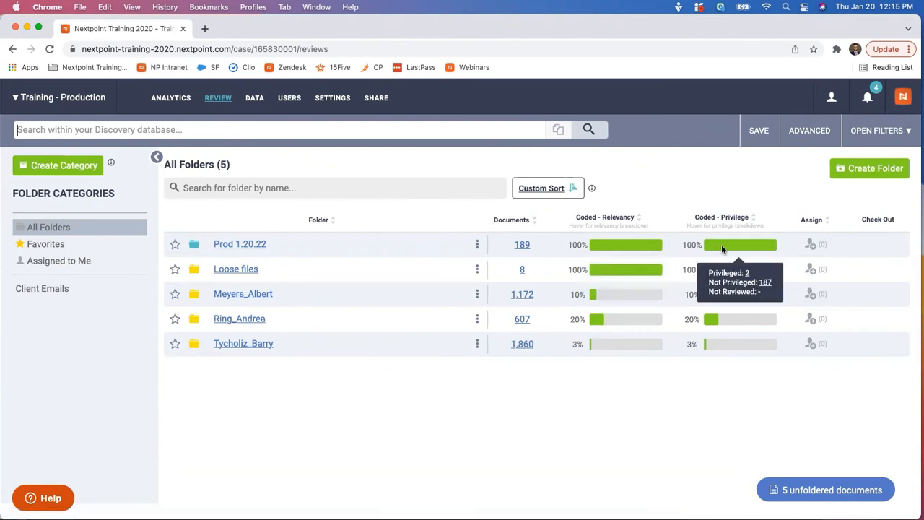
{"action": "left_click", "coordinate": [748, 273]}
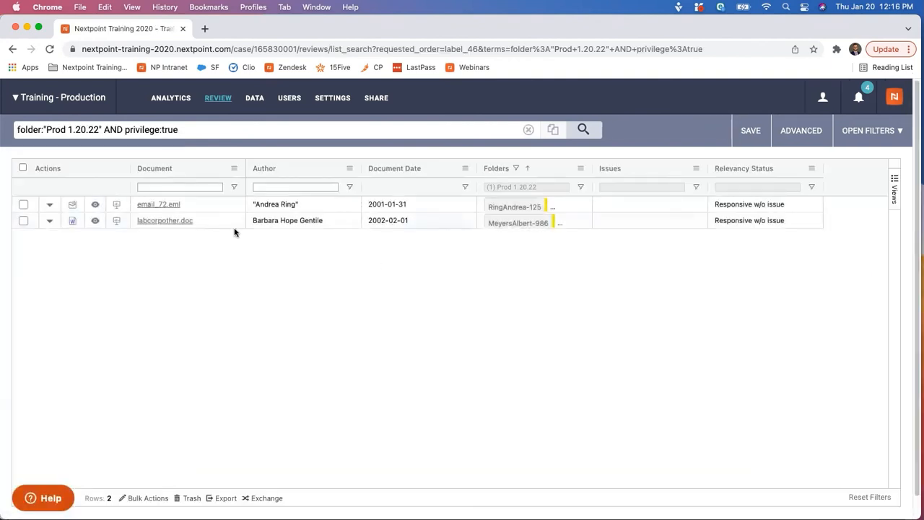
Compare the coding of email_72.eml and its attachment IFERCFeb.xls, then bulk code the family as Not Privileged and save.
{"action": "left_click", "coordinate": [158, 206]}
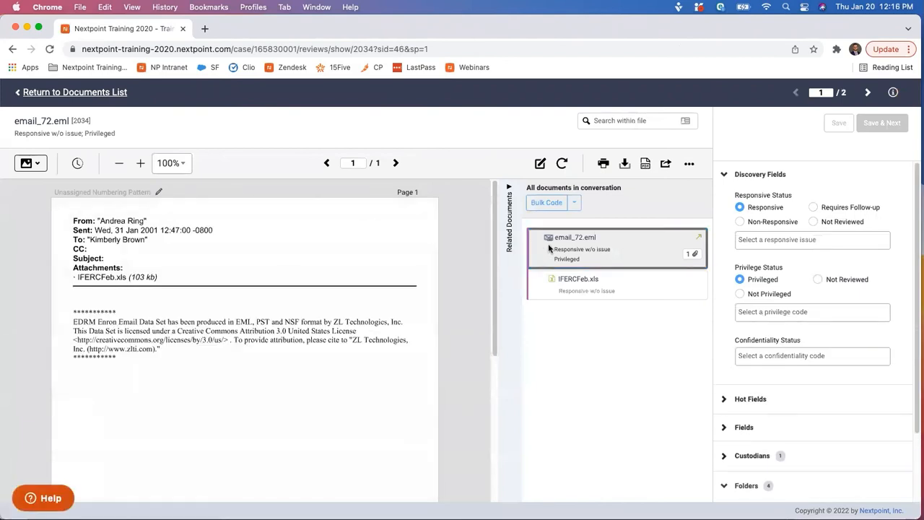
{"action": "left_click", "coordinate": [590, 281]}
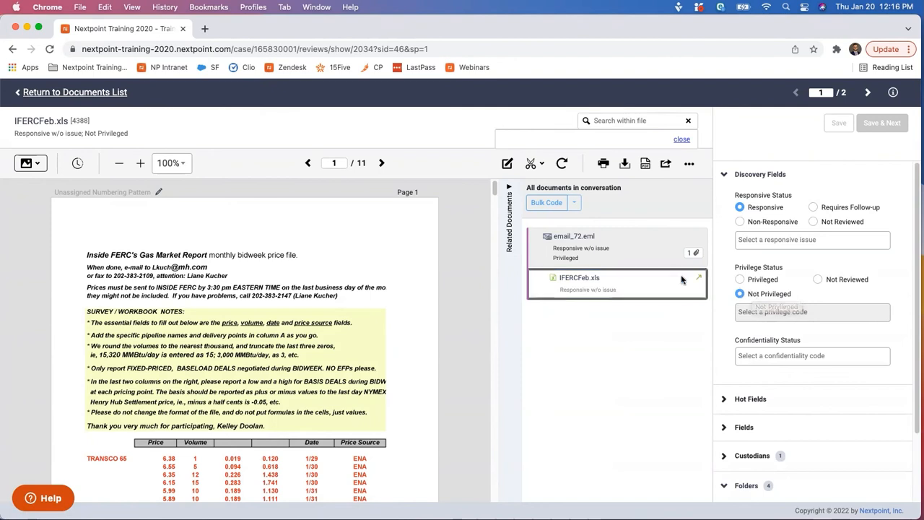
{"action": "left_click", "coordinate": [571, 203]}
{"action": "left_click", "coordinate": [591, 220]}
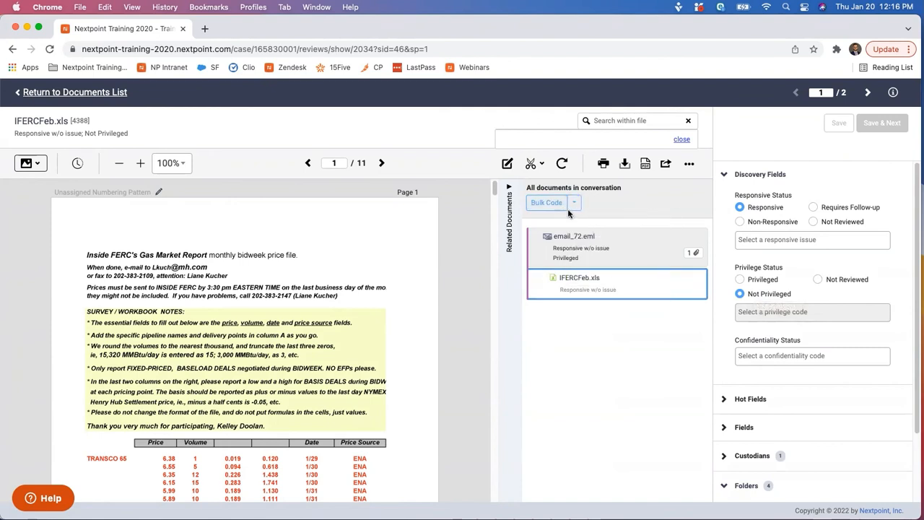
{"action": "left_click", "coordinate": [574, 203]}
{"action": "left_click", "coordinate": [585, 224]}
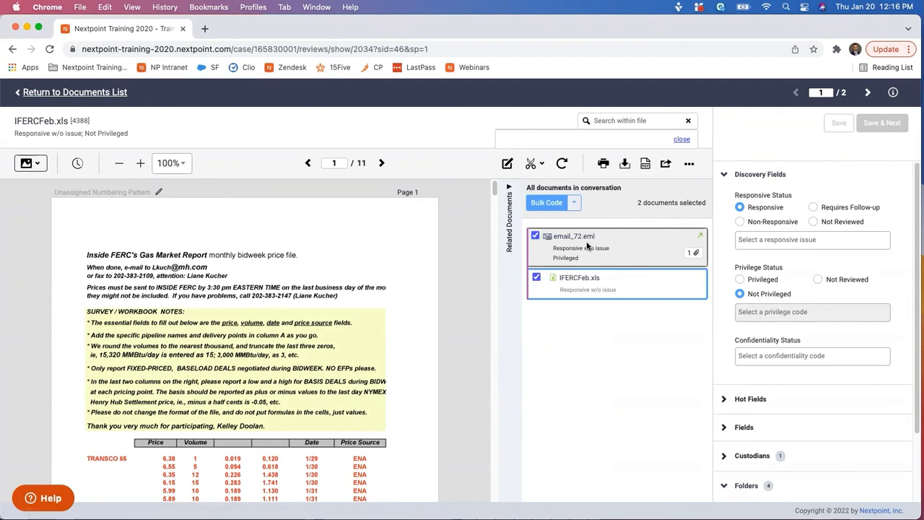
{"action": "left_click", "coordinate": [739, 279]}
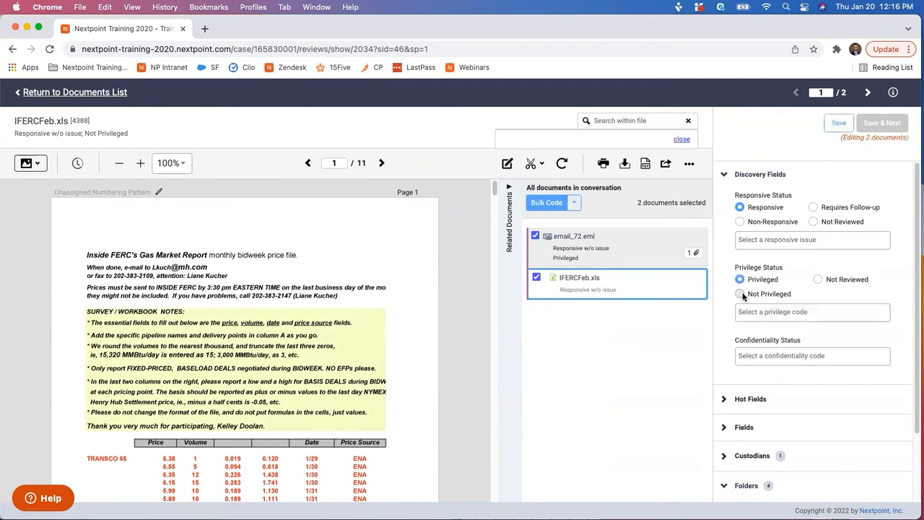
{"action": "left_click", "coordinate": [741, 294]}
{"action": "left_click", "coordinate": [832, 124]}
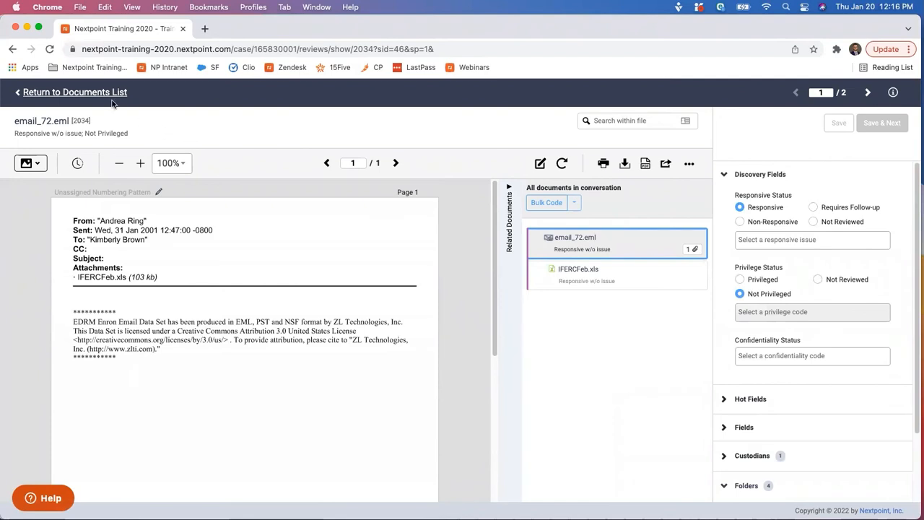
Open labcorpother.doc from the privileged documents list and compare its coding with labcorpportland.doc, labcorphouston.doc and the parent email.
{"action": "left_click", "coordinate": [108, 94]}
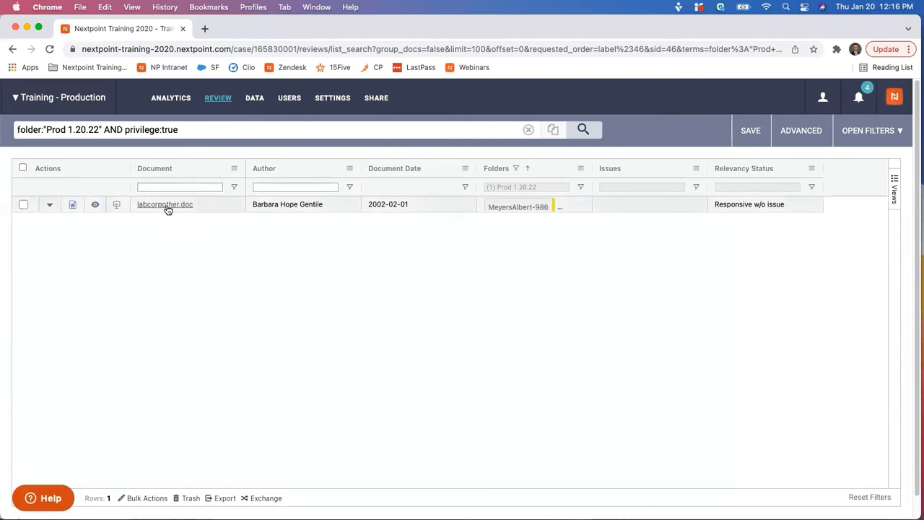
{"action": "left_click", "coordinate": [166, 205]}
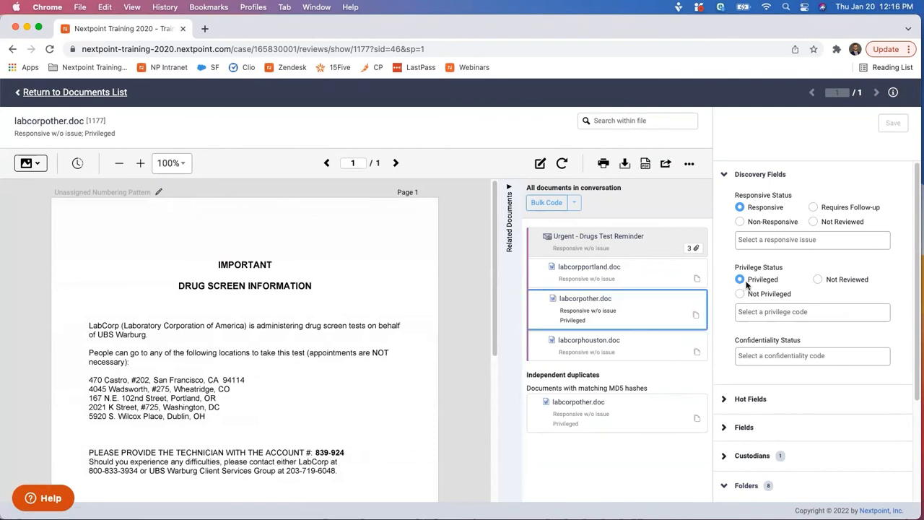
{"action": "left_click", "coordinate": [596, 268]}
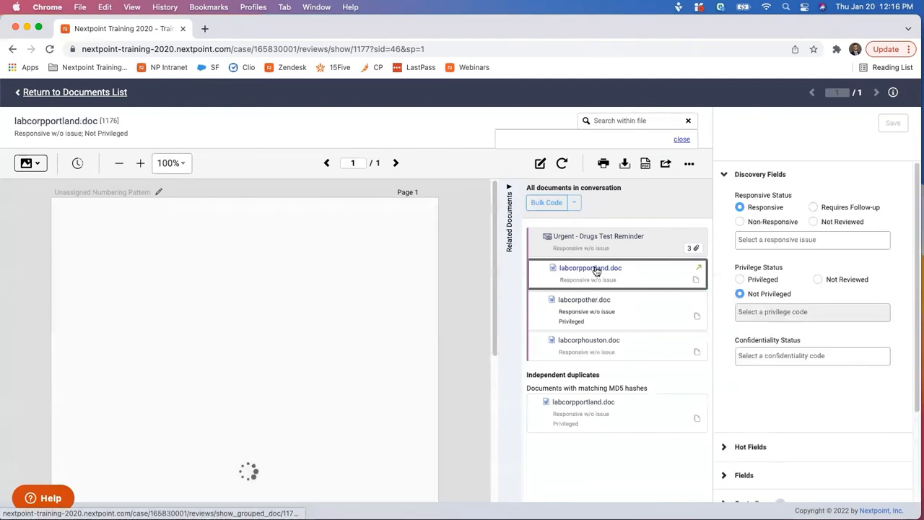
{"action": "left_click", "coordinate": [585, 342]}
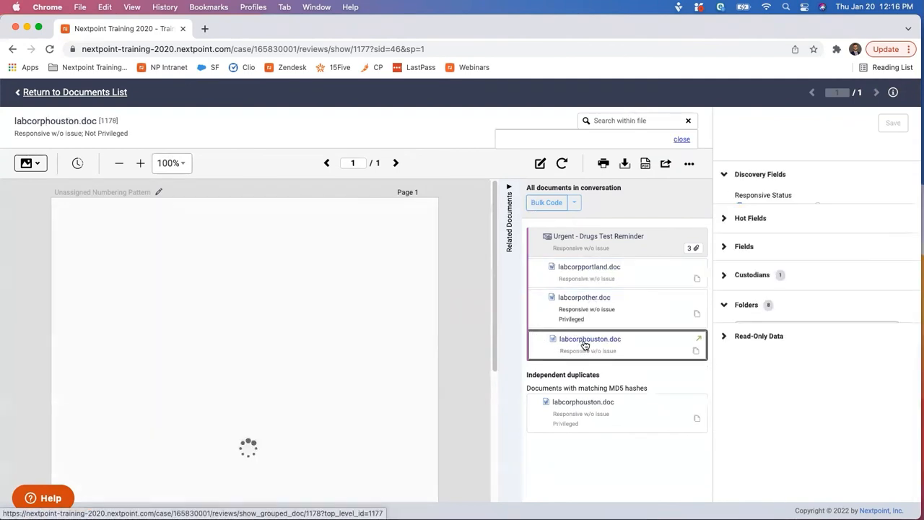
{"action": "left_click", "coordinate": [586, 240]}
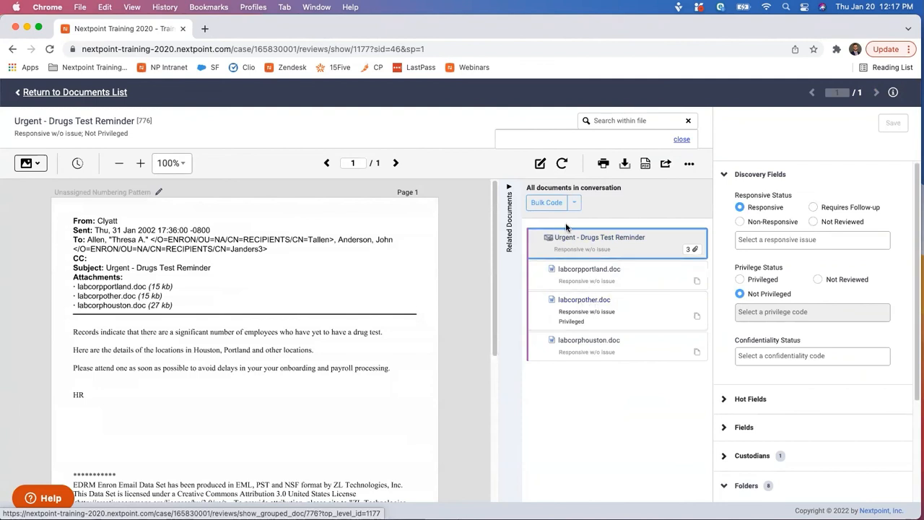
Bulk code the whole Urgent - Drugs Test Reminder email family as Not Privileged and save the coding.
{"action": "left_click", "coordinate": [574, 202]}
{"action": "left_click", "coordinate": [598, 225]}
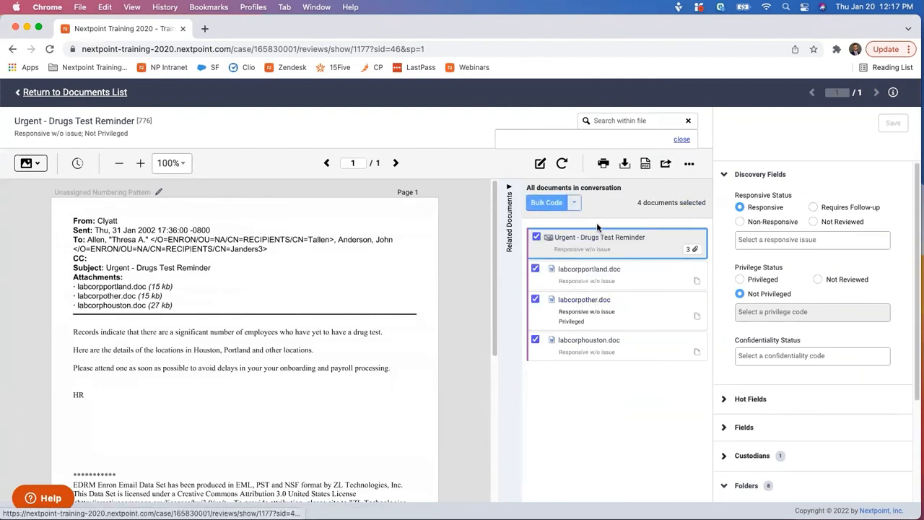
{"action": "left_click", "coordinate": [743, 280]}
{"action": "left_click", "coordinate": [741, 294]}
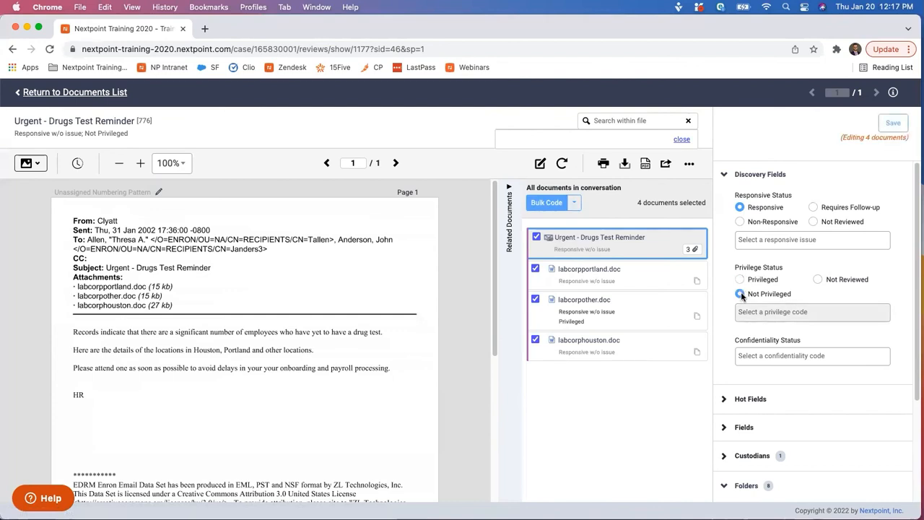
{"action": "left_click", "coordinate": [888, 127]}
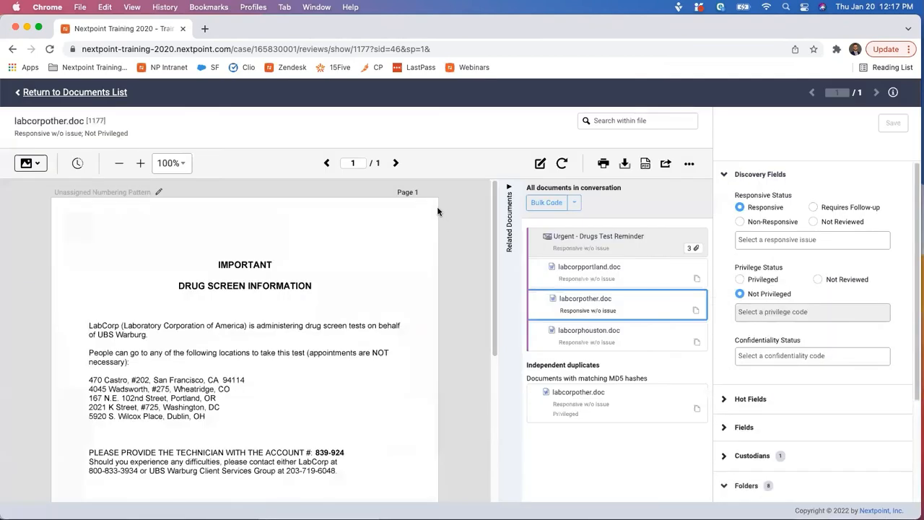
Recheck the privileged documents list, return to the folder overview, and verify Prod 1.20.22's relevancy and privilege breakdowns.
{"action": "left_click", "coordinate": [87, 96]}
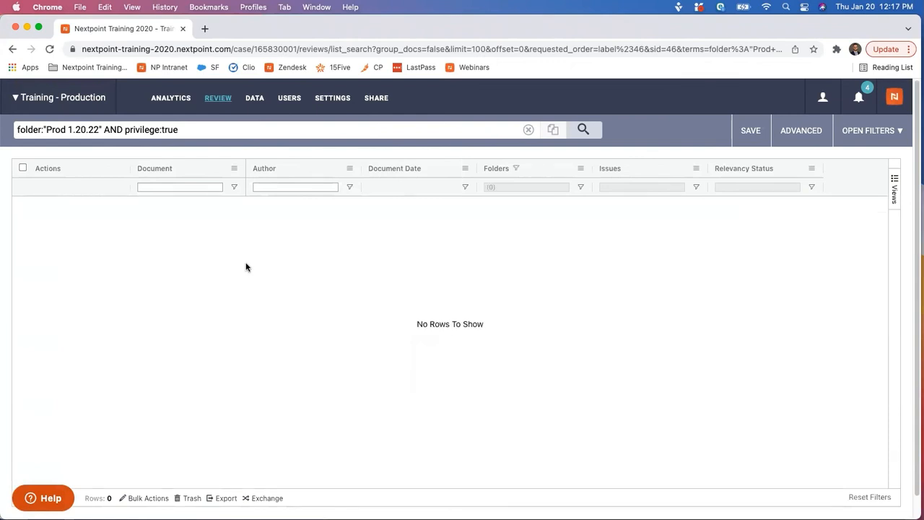
{"action": "left_click", "coordinate": [219, 100]}
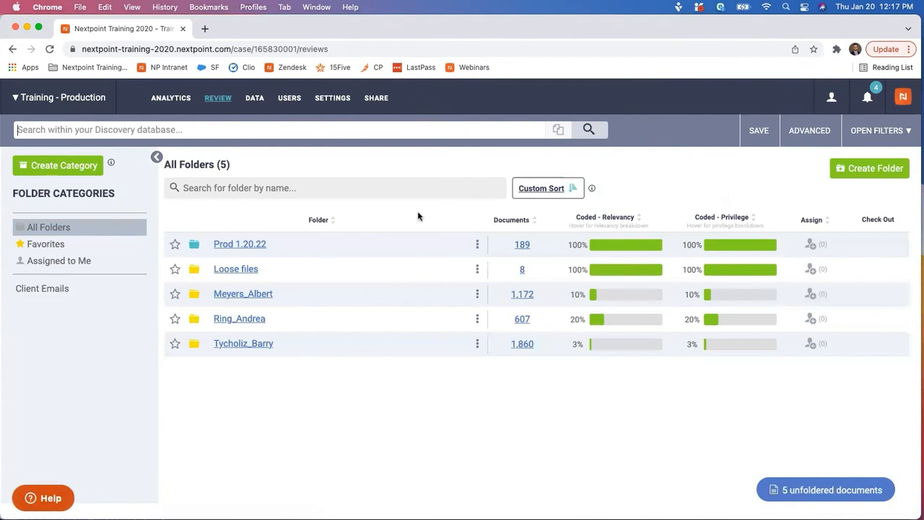
{"action": "mouse_move", "coordinate": [596, 249]}
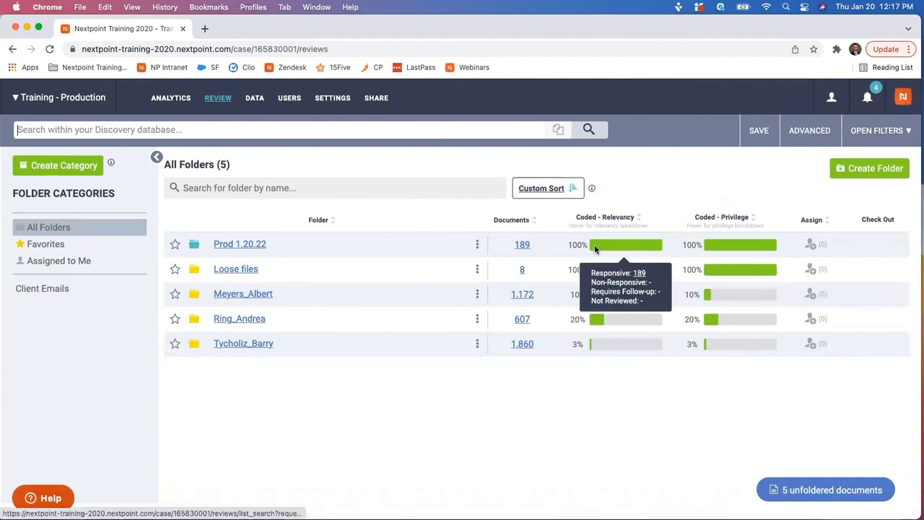
{"action": "mouse_move", "coordinate": [722, 246]}
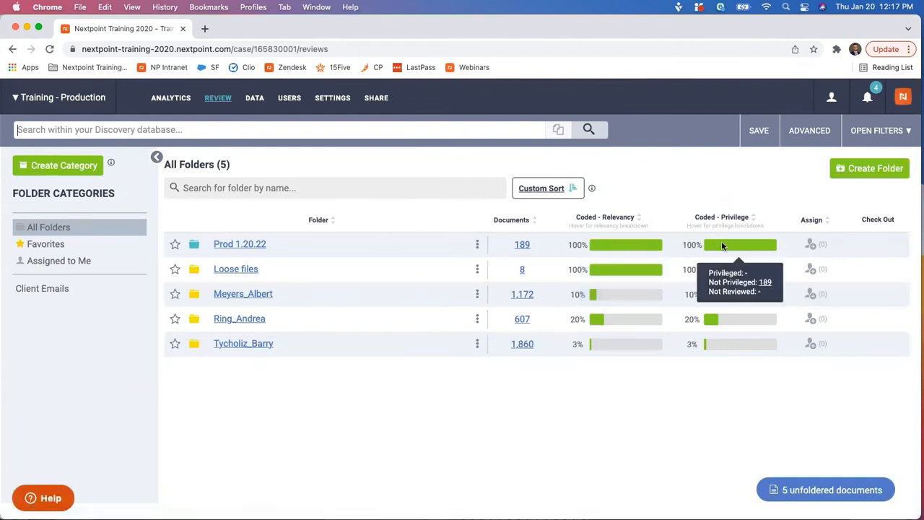